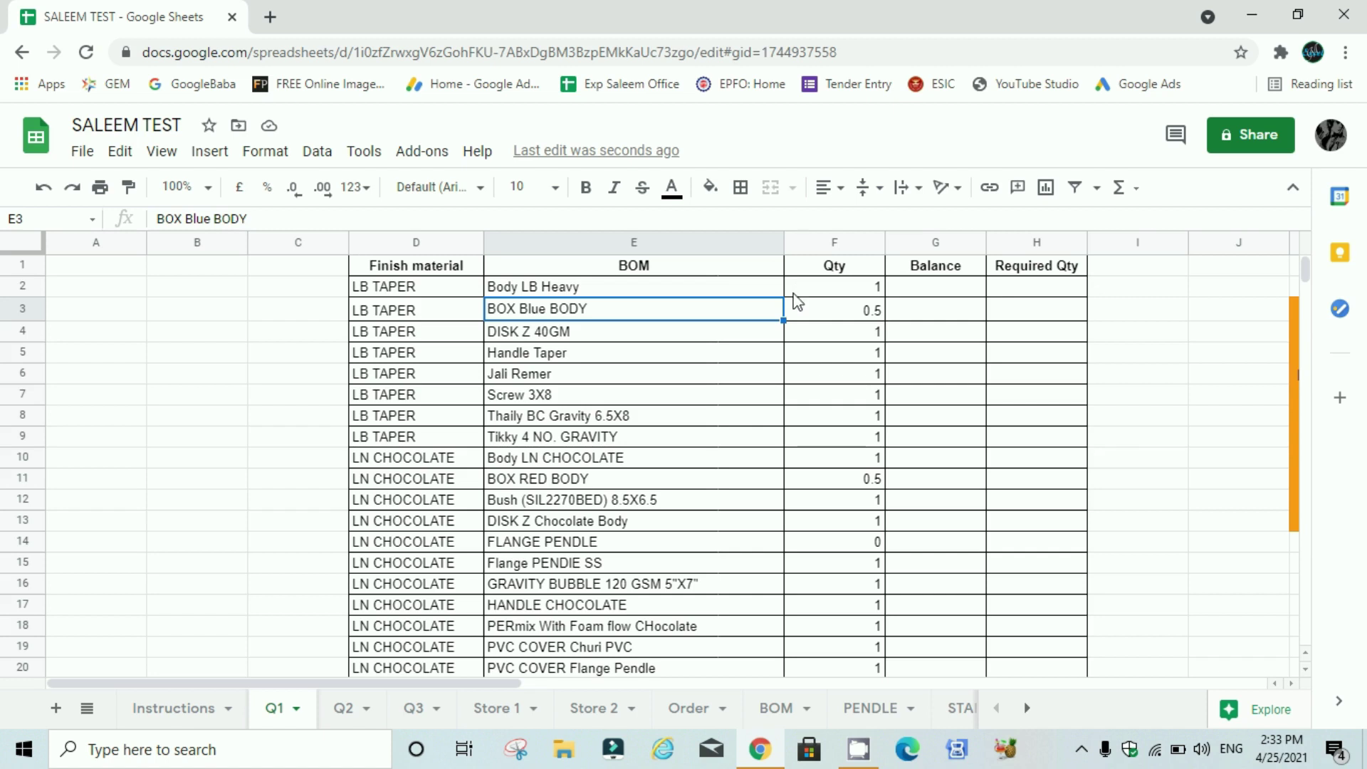
Step: Review the Q1 items Handle Taper, LB TAPER and Body LB Heavy
left_click(620, 355)
key("Up")
key("Up")
key("Up")
key("Left")
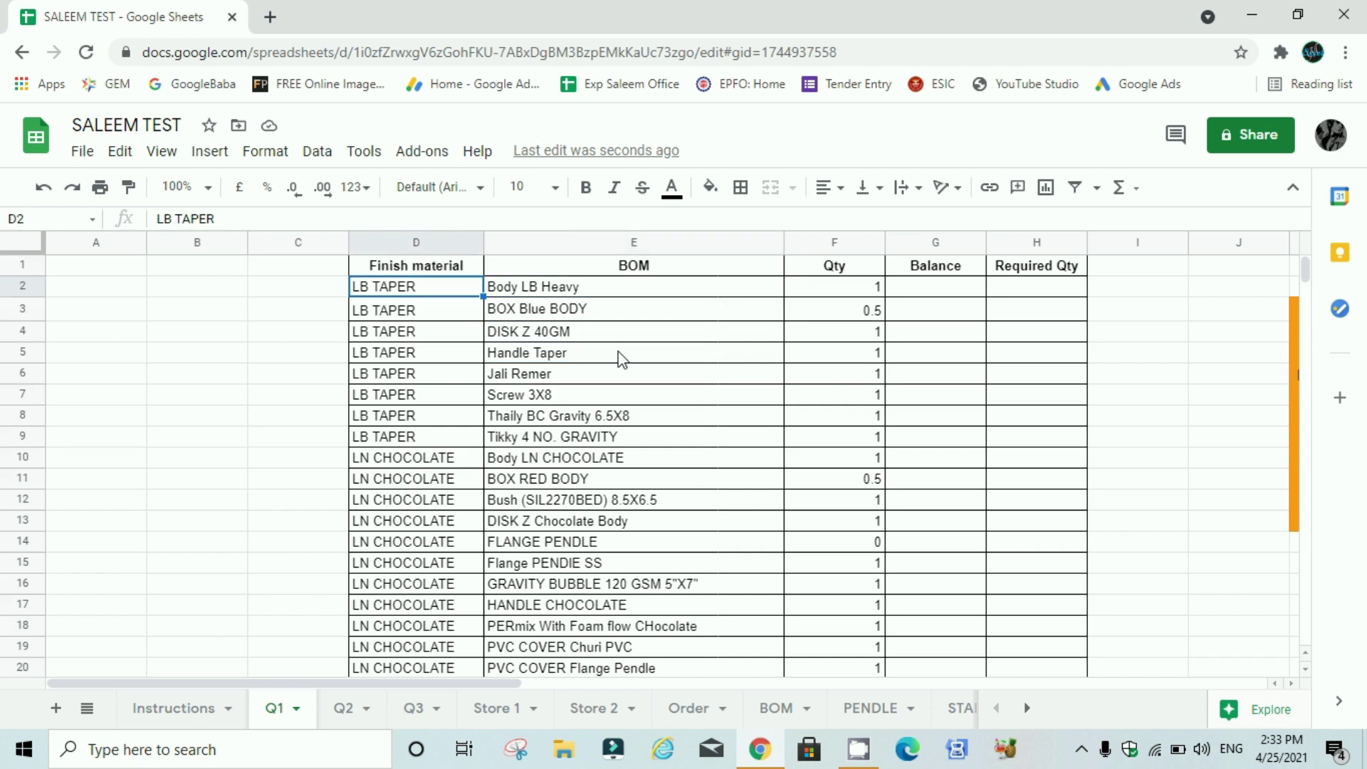
key("Right")
key("Right")
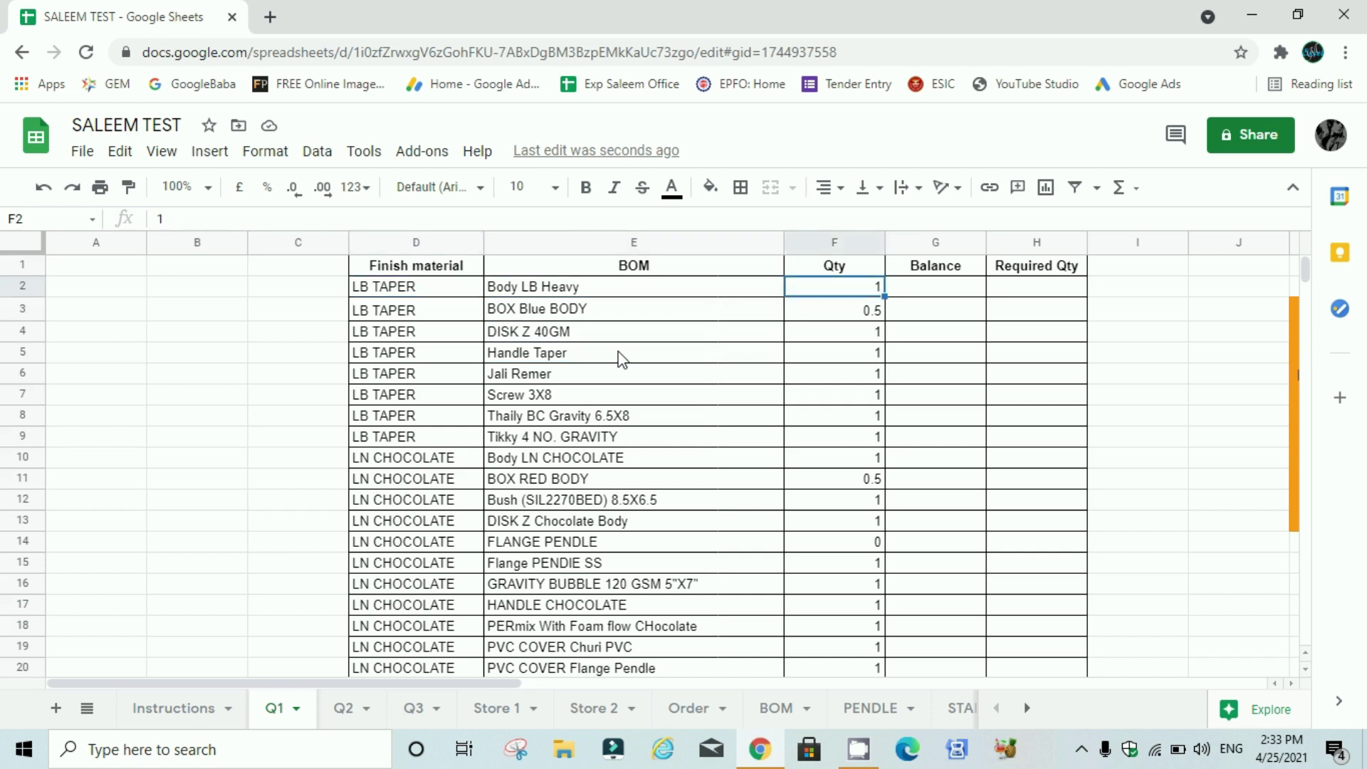
key("Down")
key("Left")
key("Left")
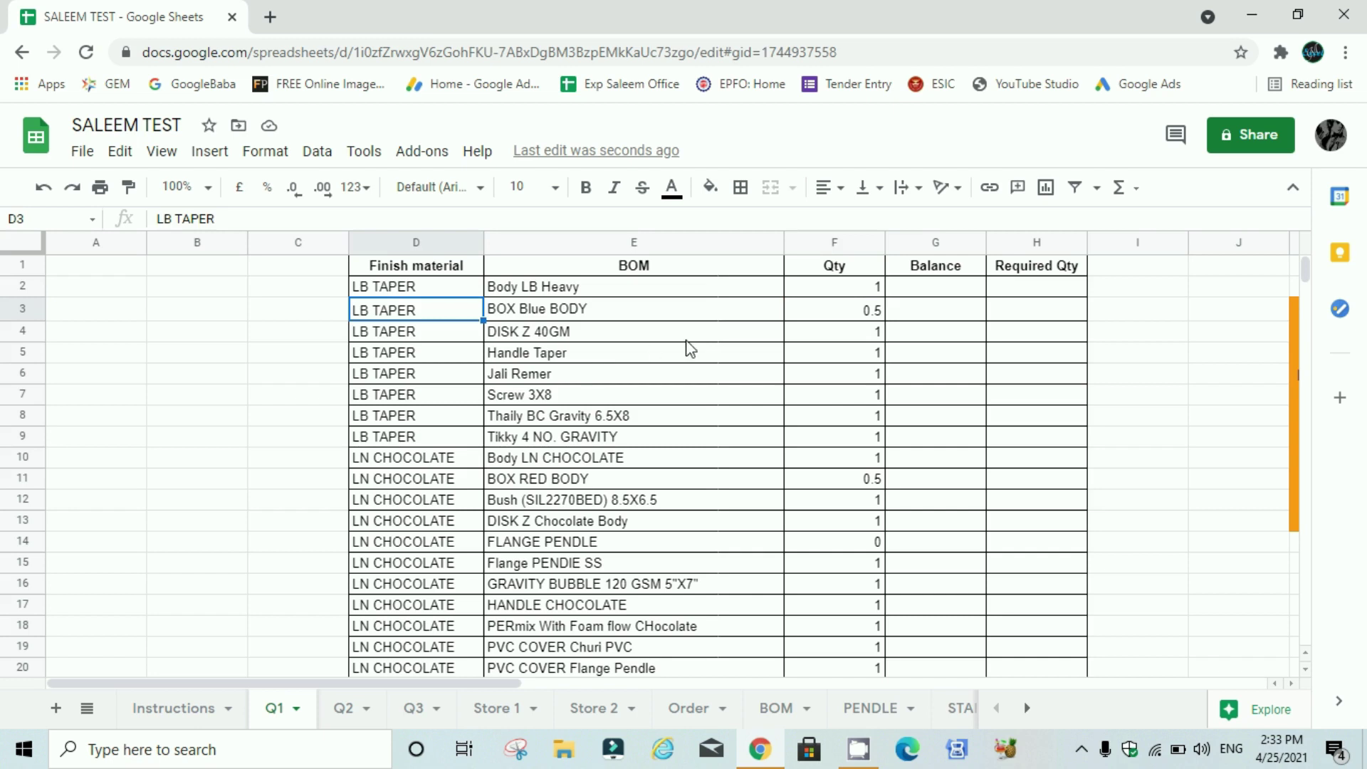
key("Right")
key("Up")
key("Up")
key("Down")
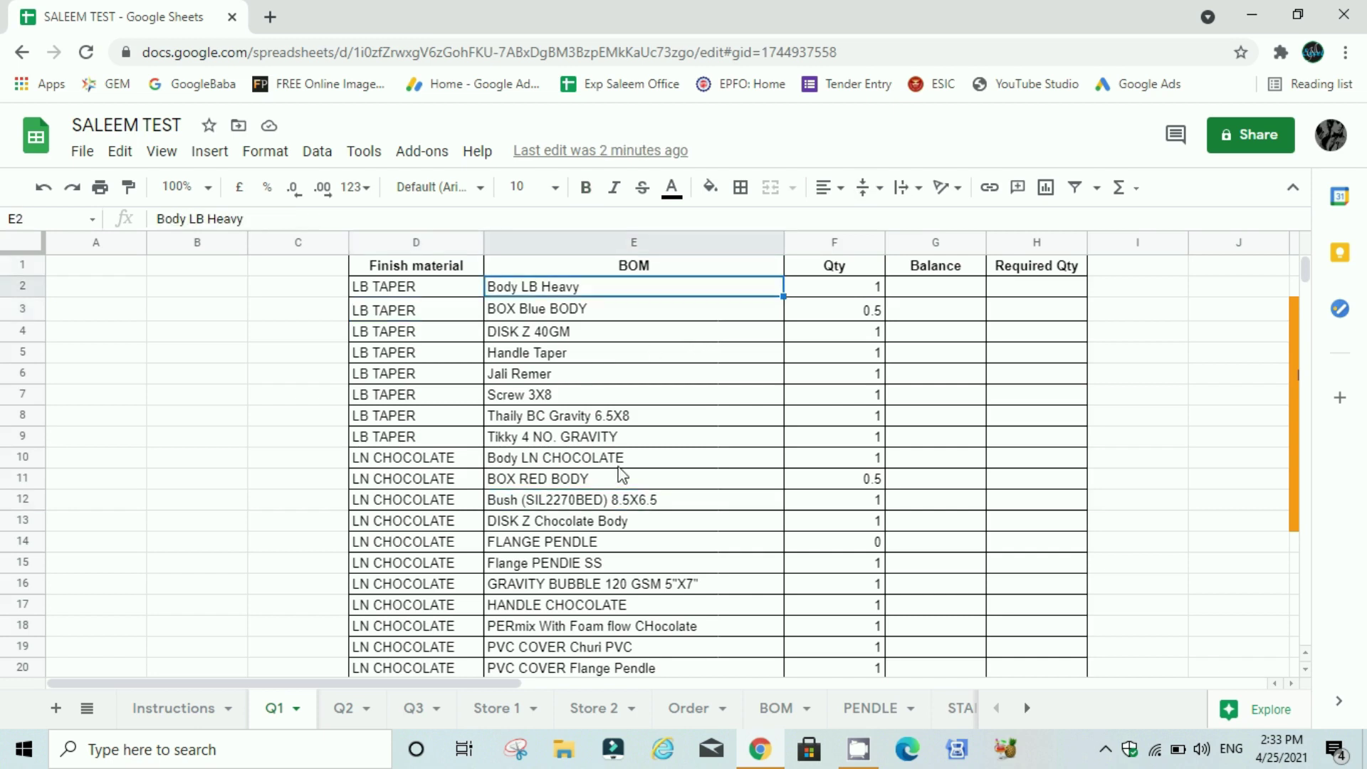
Step: Move over to Balance cell G4
key("Down")
key("Right")
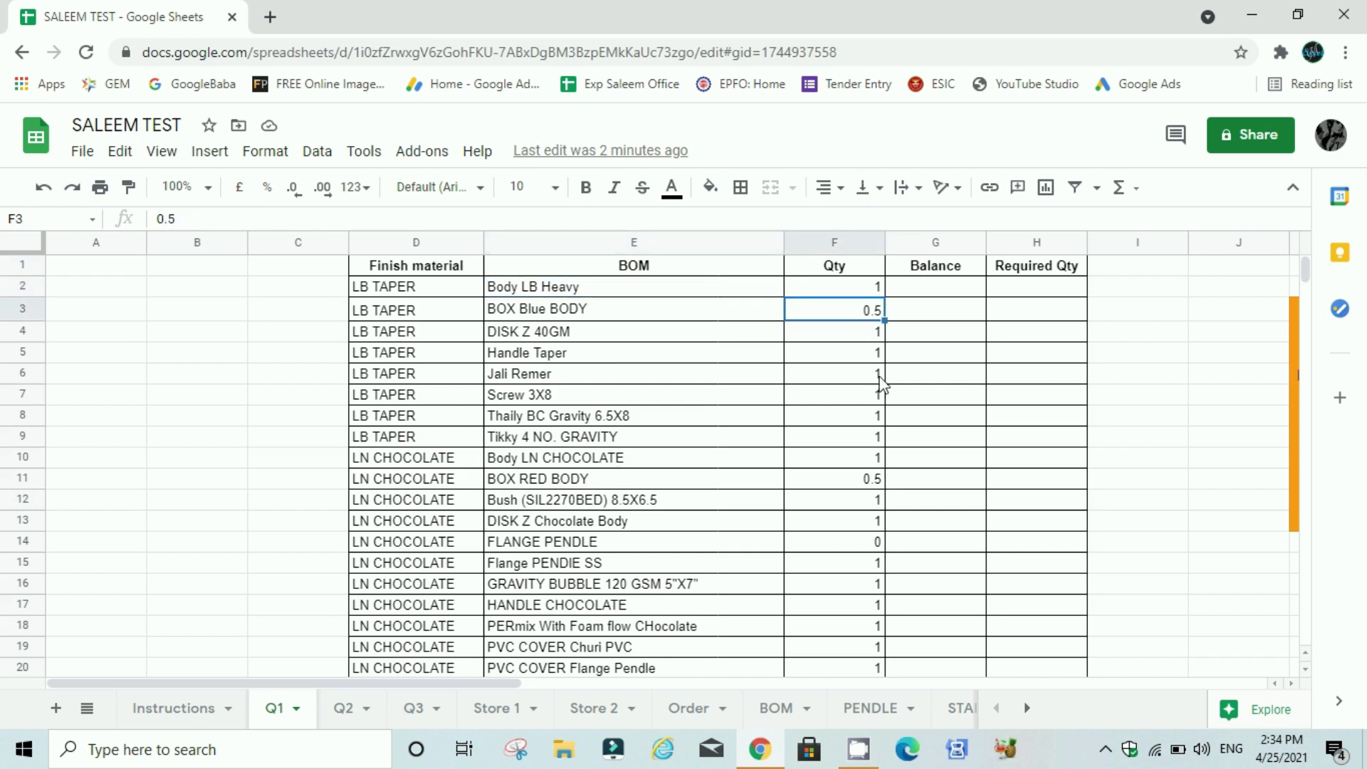
key("Down")
left_click(948, 339)
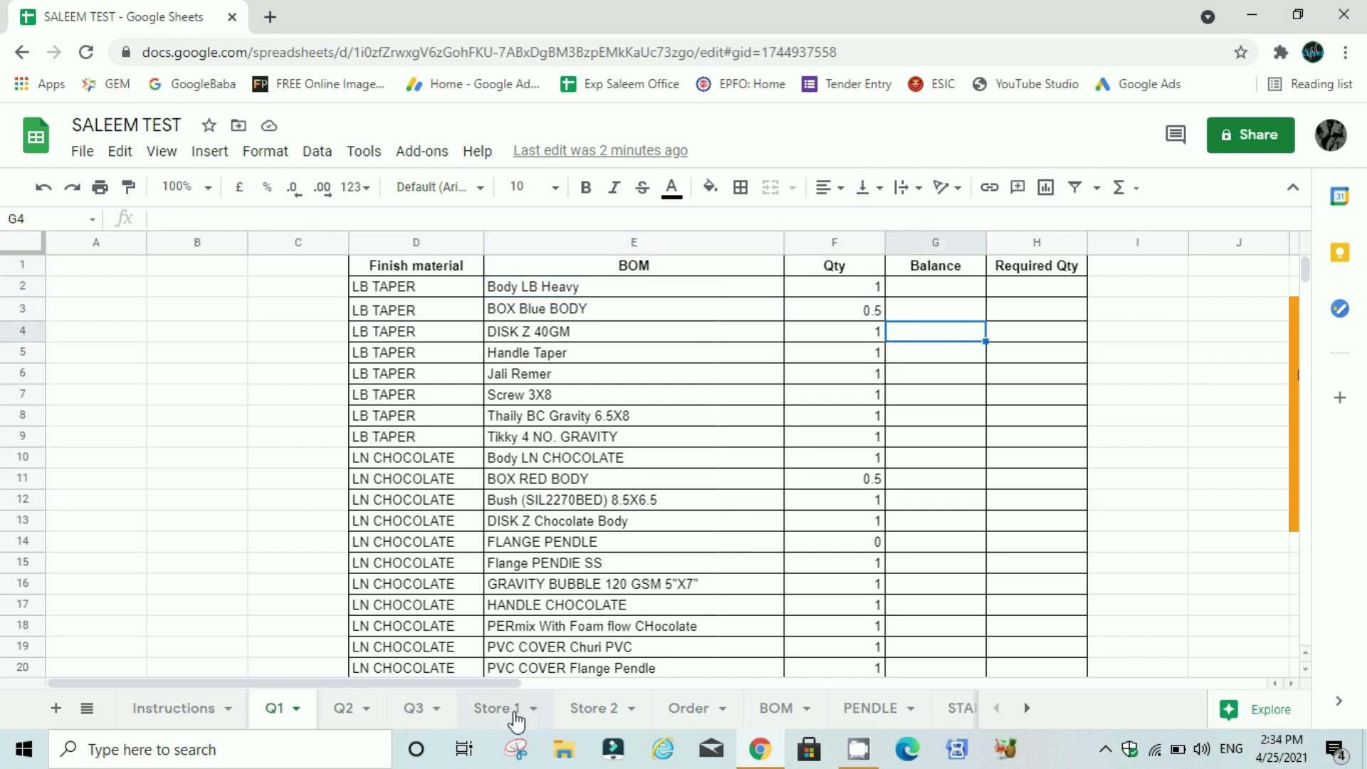
Step: Compare the Store 1 and Store 2 sheets, checking entries such as A16 and B14
left_click(484, 721)
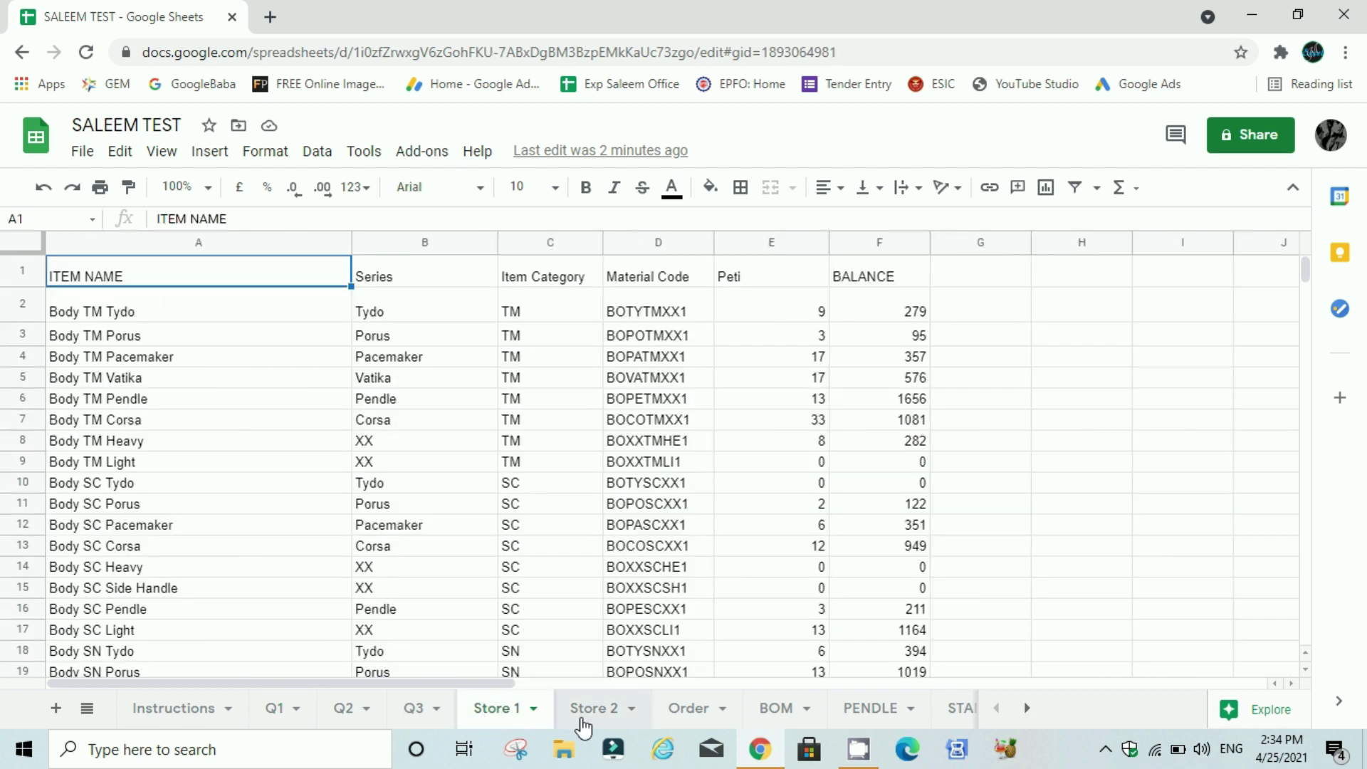
left_click(580, 712)
left_click(496, 706)
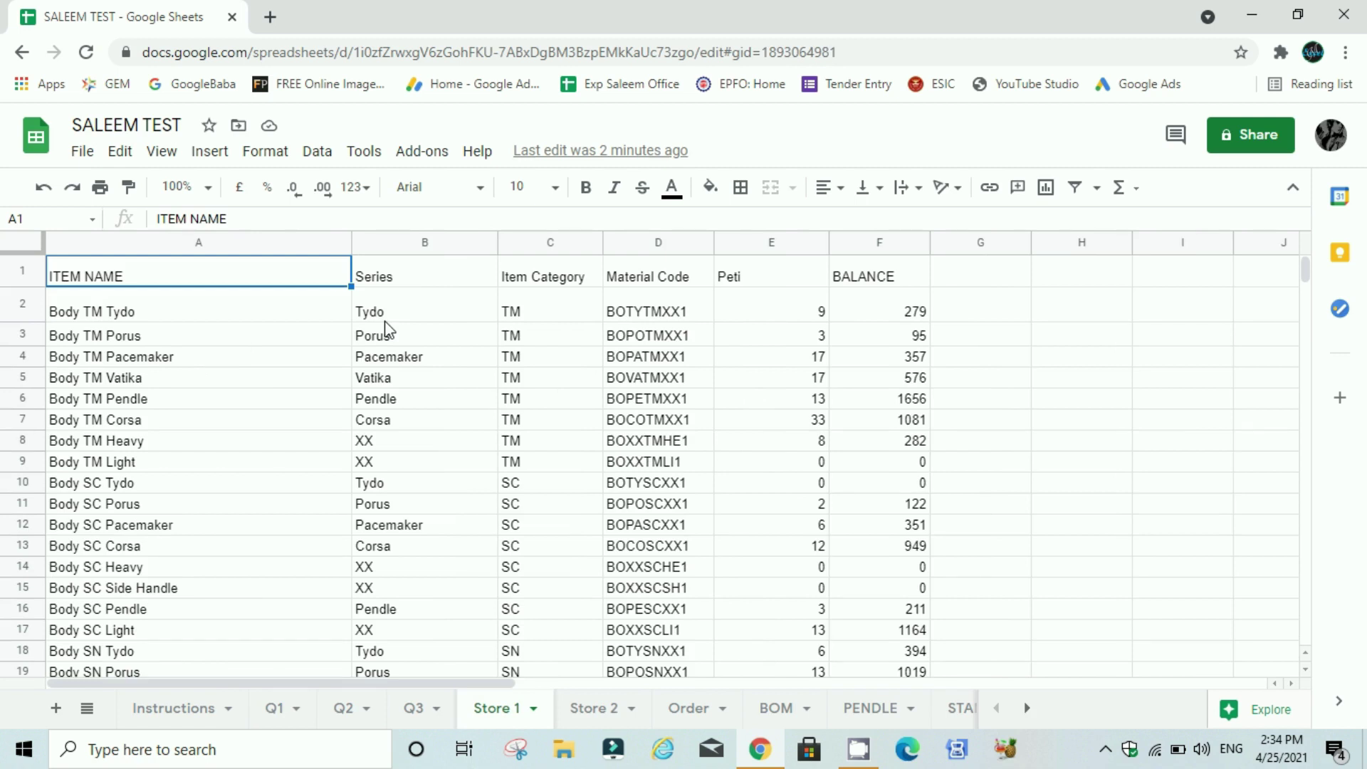
left_click(608, 707)
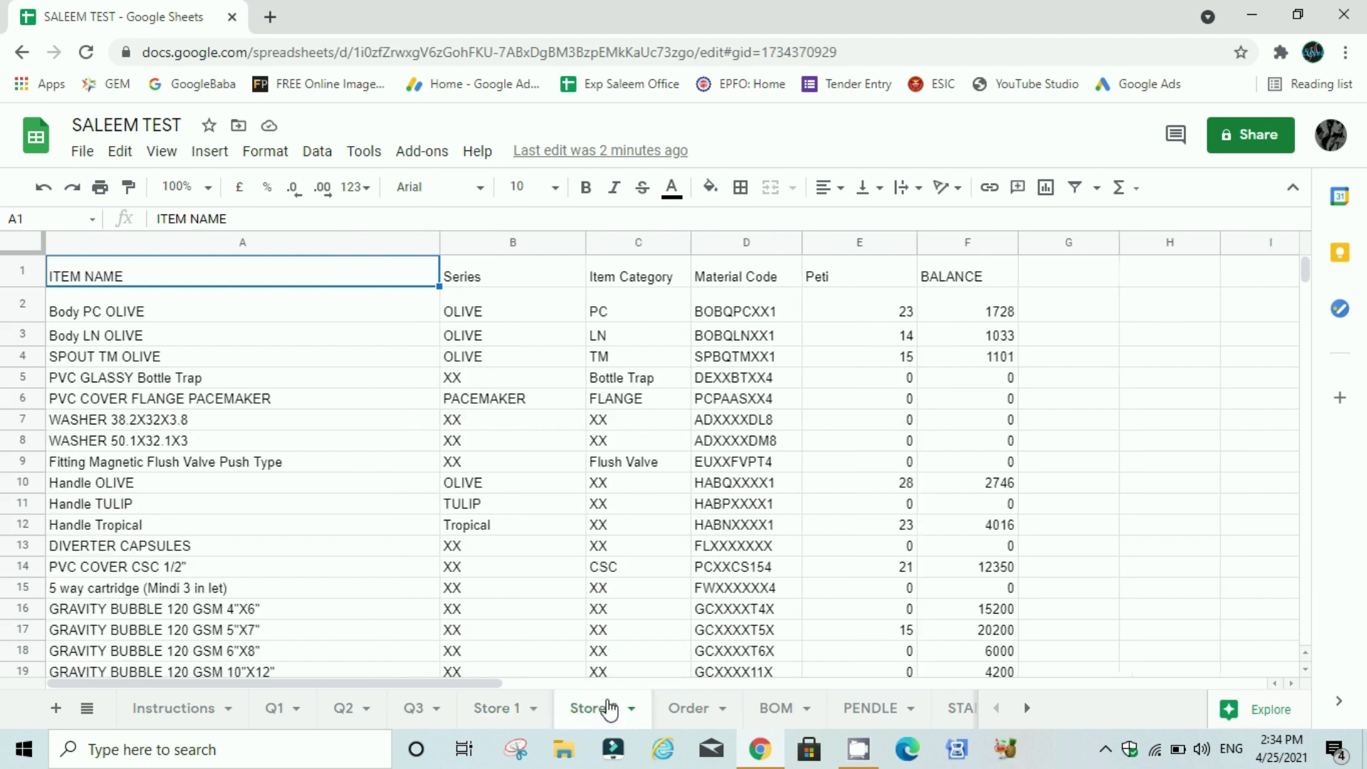
left_click(401, 616)
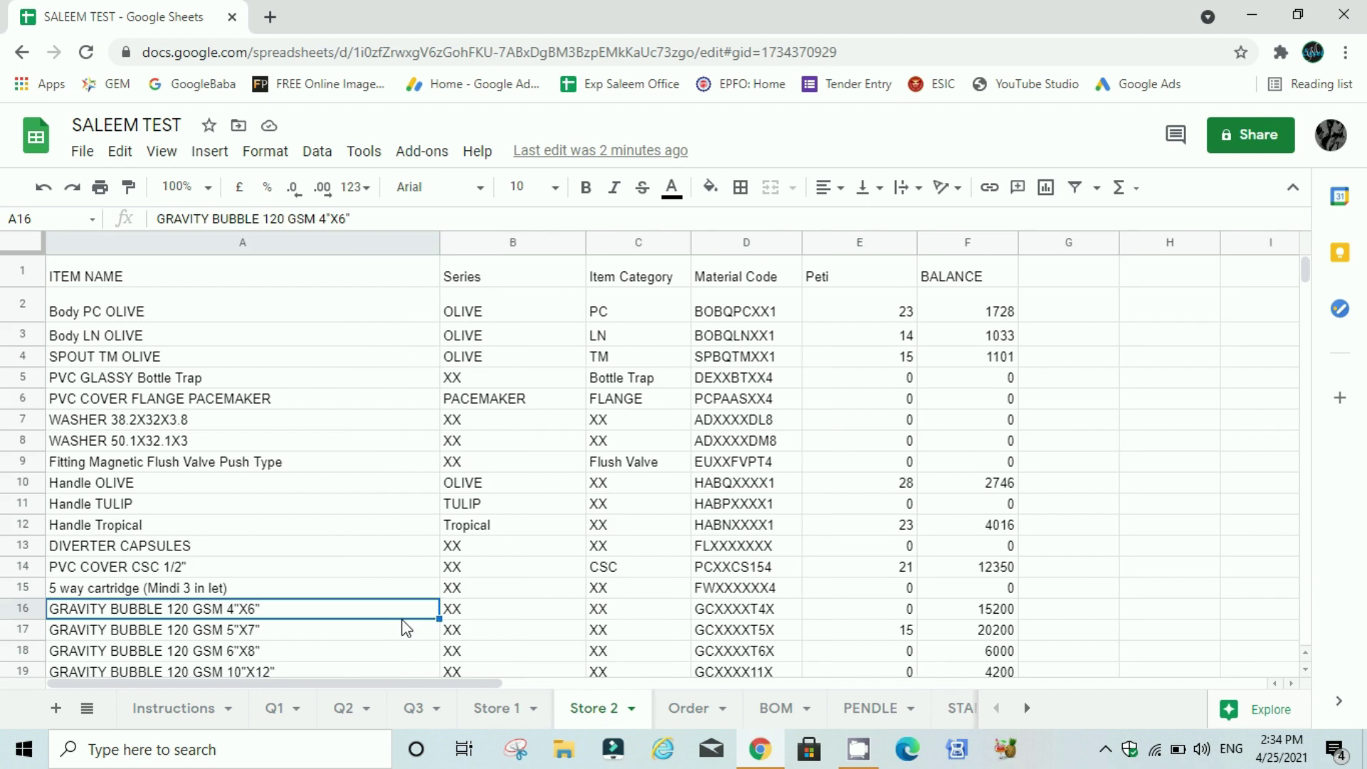
left_click(553, 568)
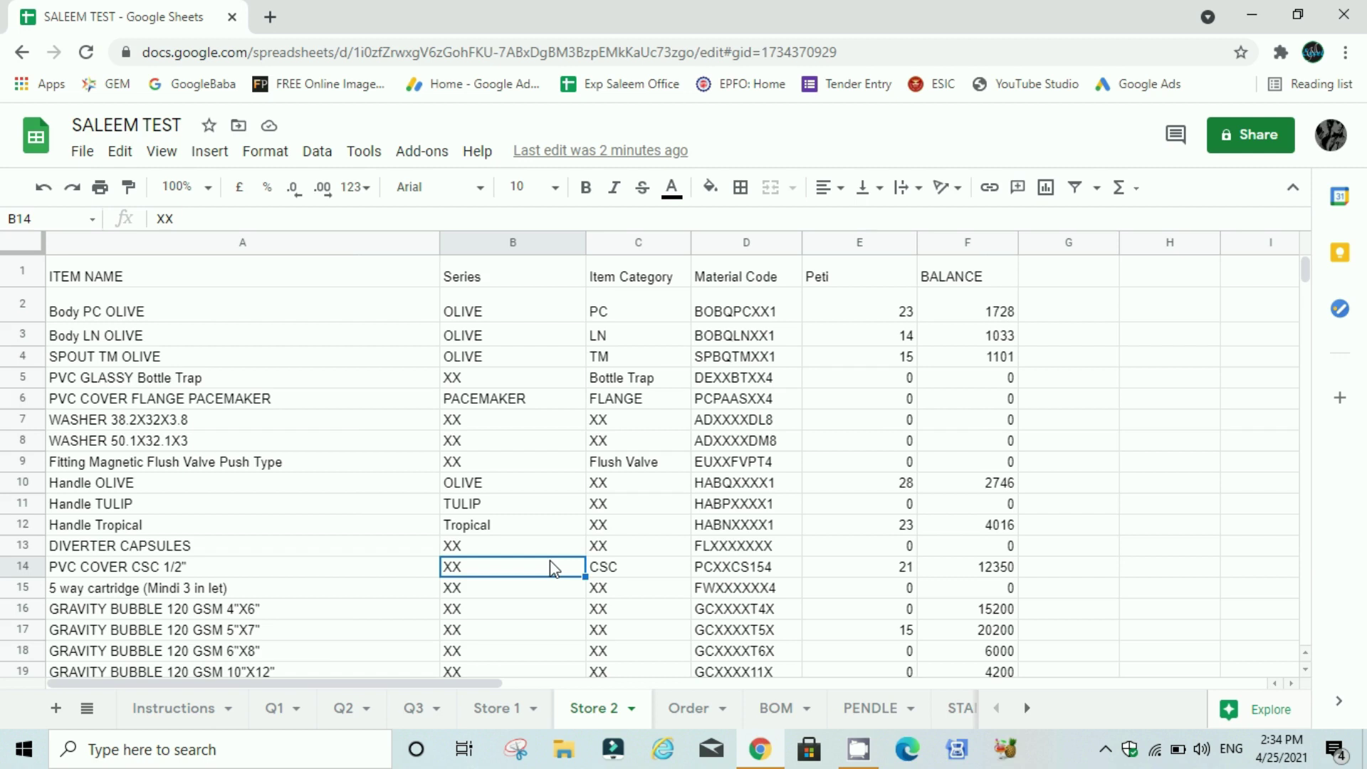
Step: Return to the Q1 sheet and check items like BOX Blue BODY and Body LB Heavy
left_click(274, 708)
left_click(826, 375)
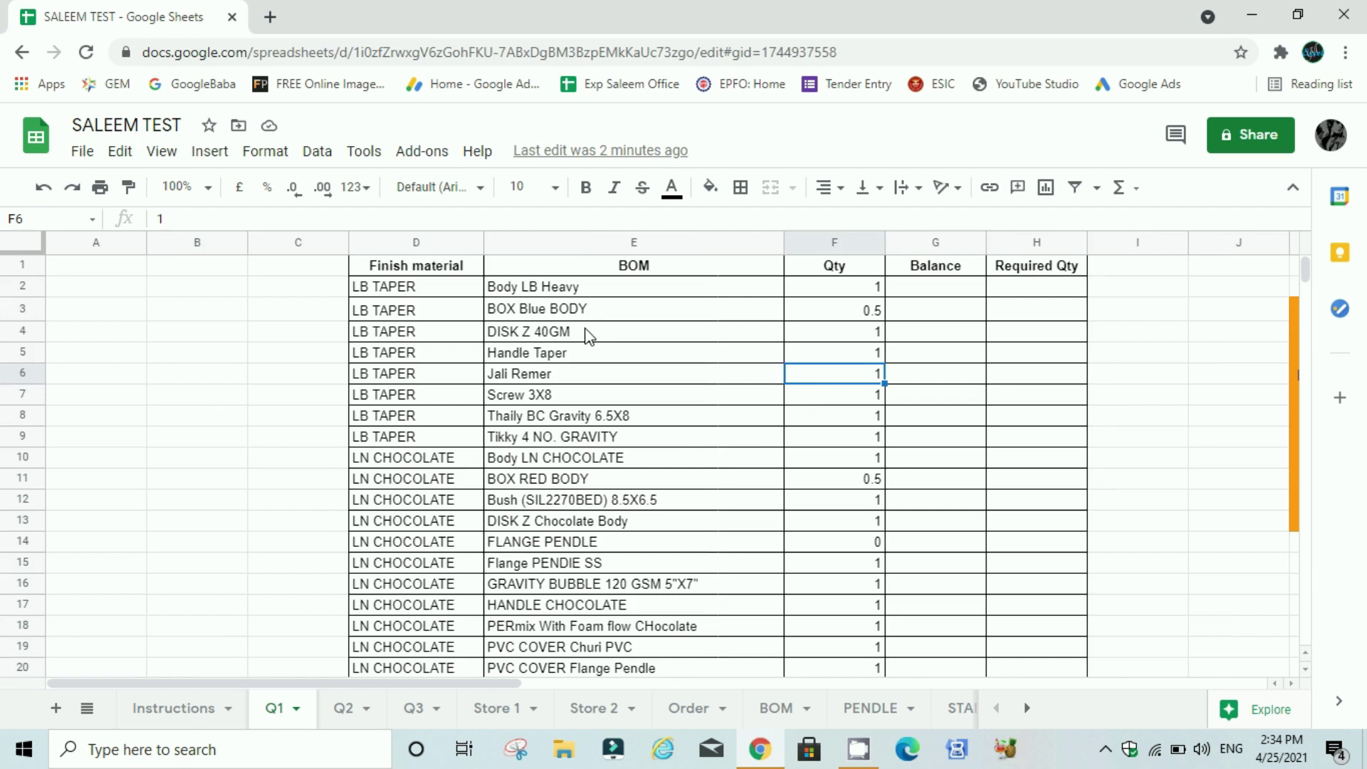
left_click(552, 309)
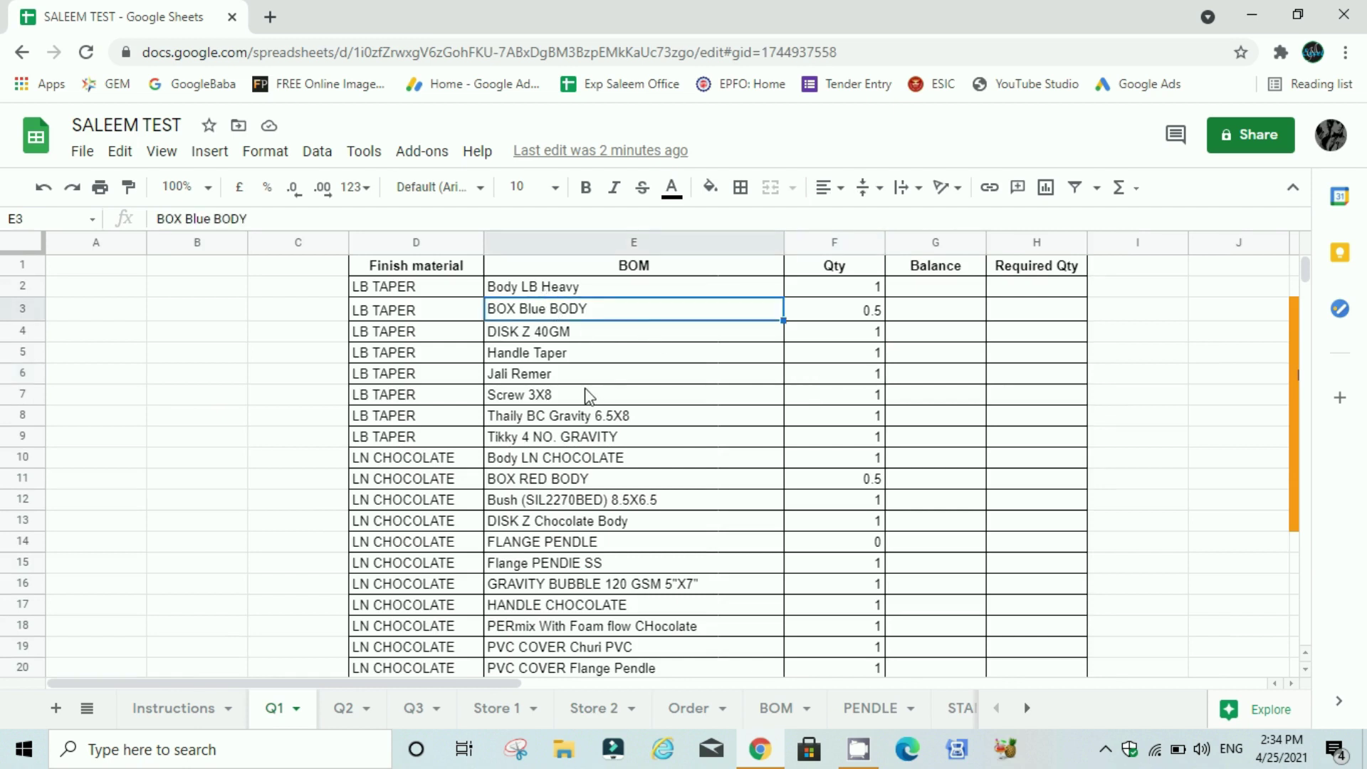
left_click(565, 290)
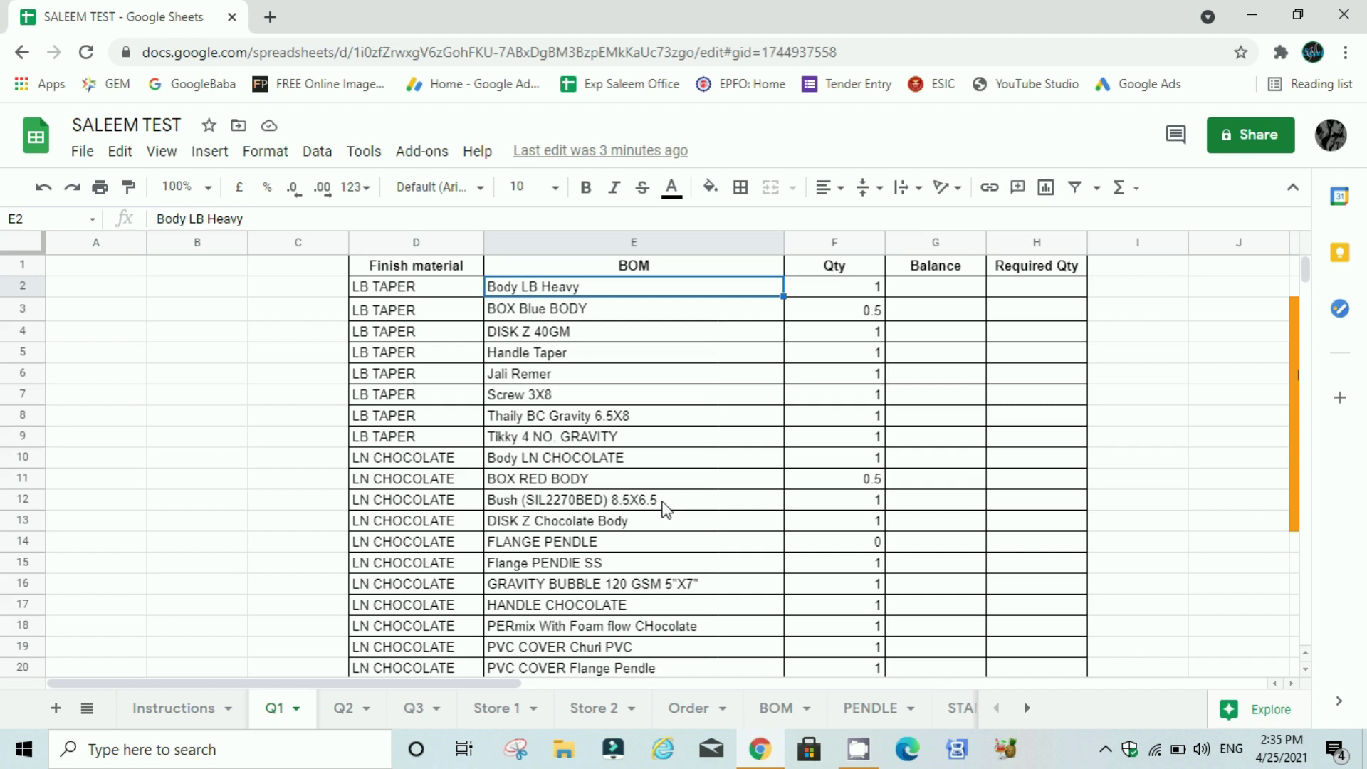
left_click(719, 320)
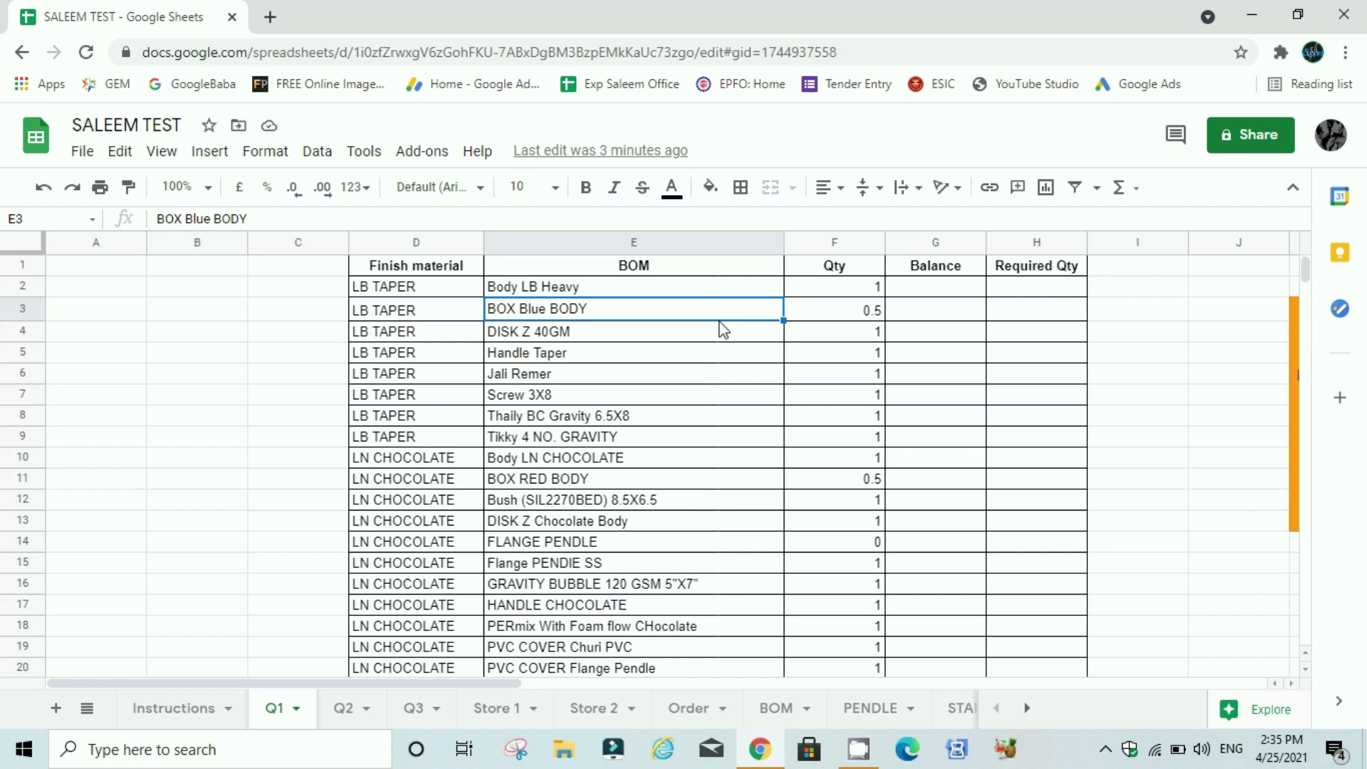
left_click(676, 294)
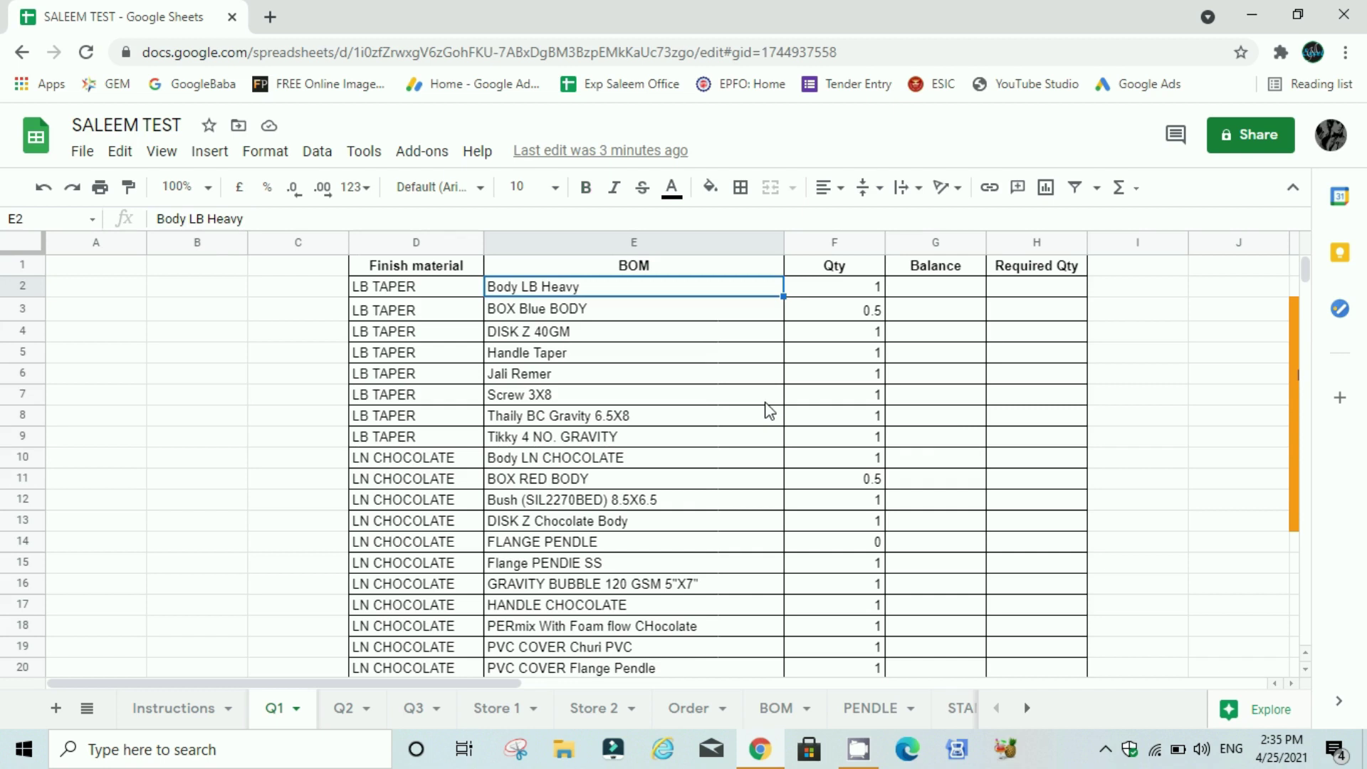
Step: Select the first Balance cell, G2
key("Right")
key("Right")
key("Left")
key("Left")
key("Right")
key("Right")
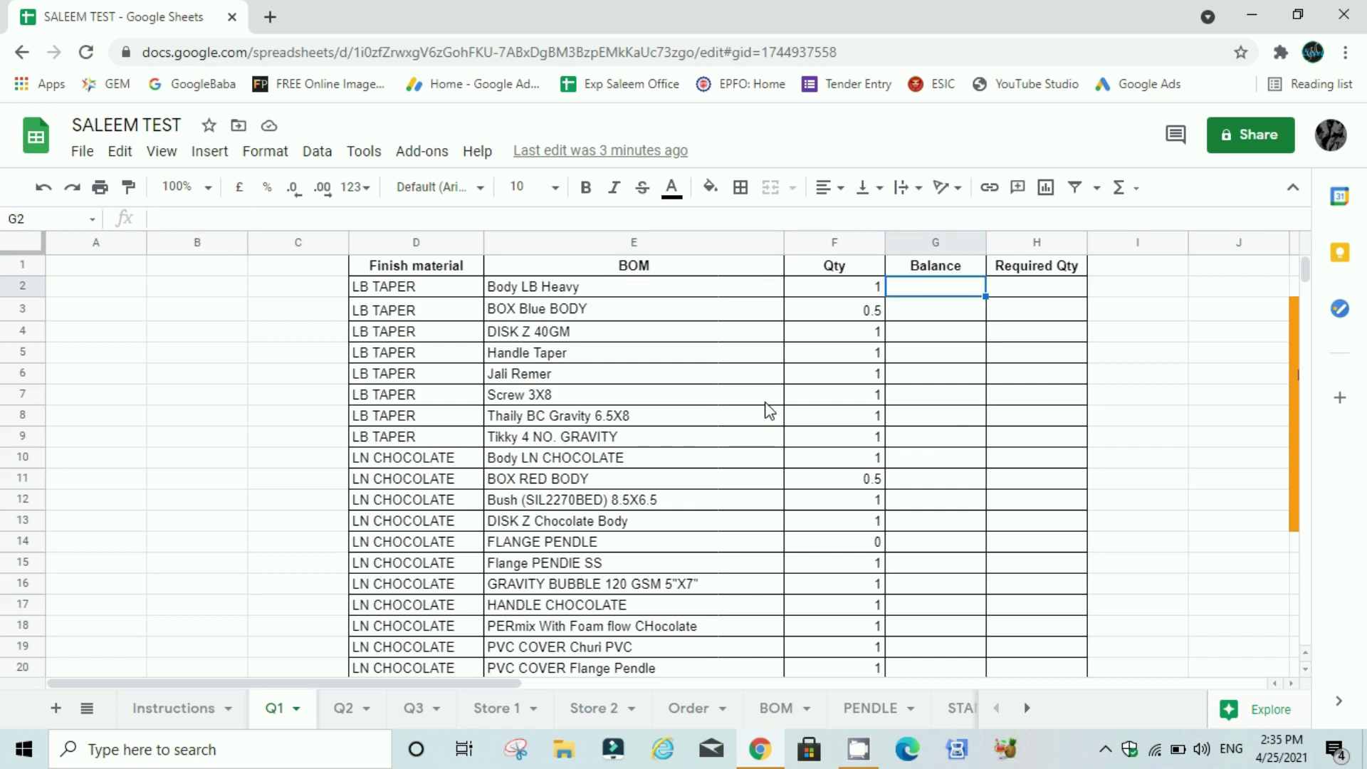
left_click(634, 358)
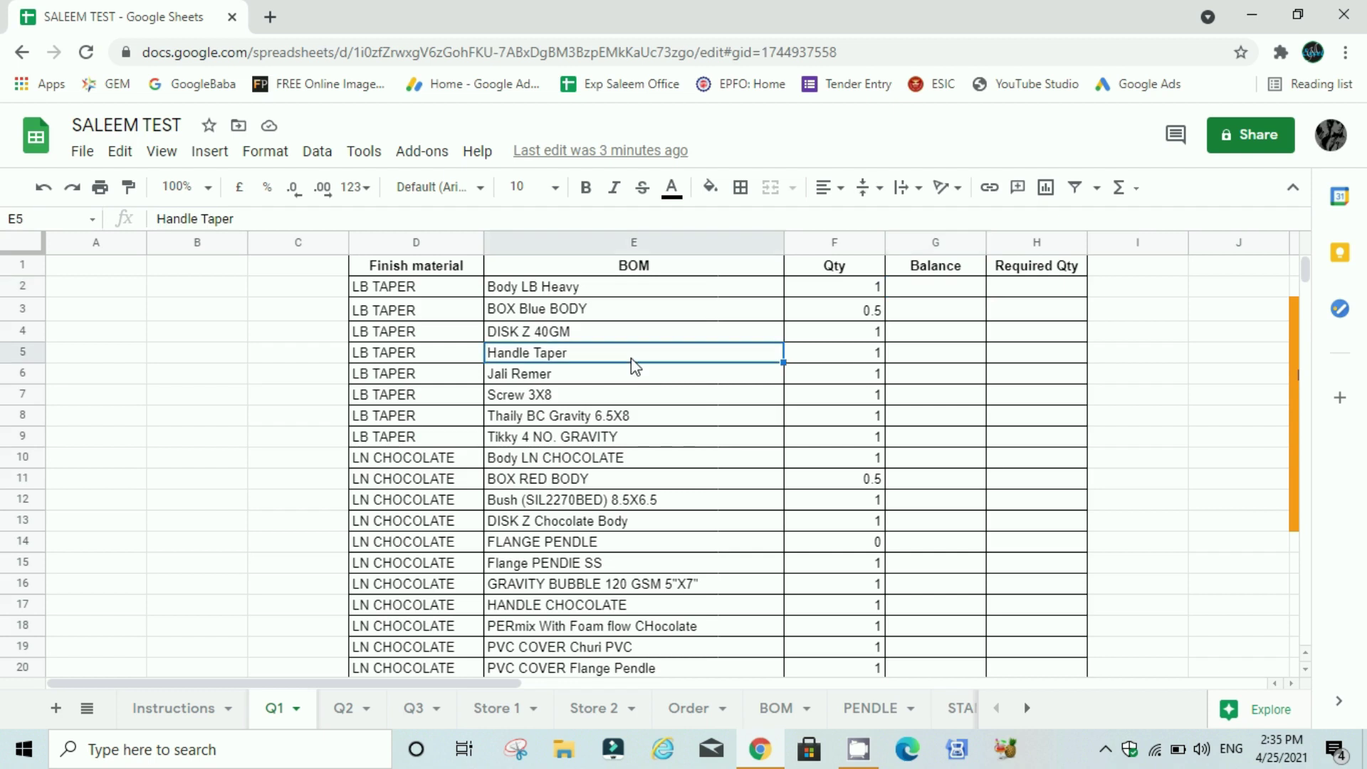
left_click(914, 293)
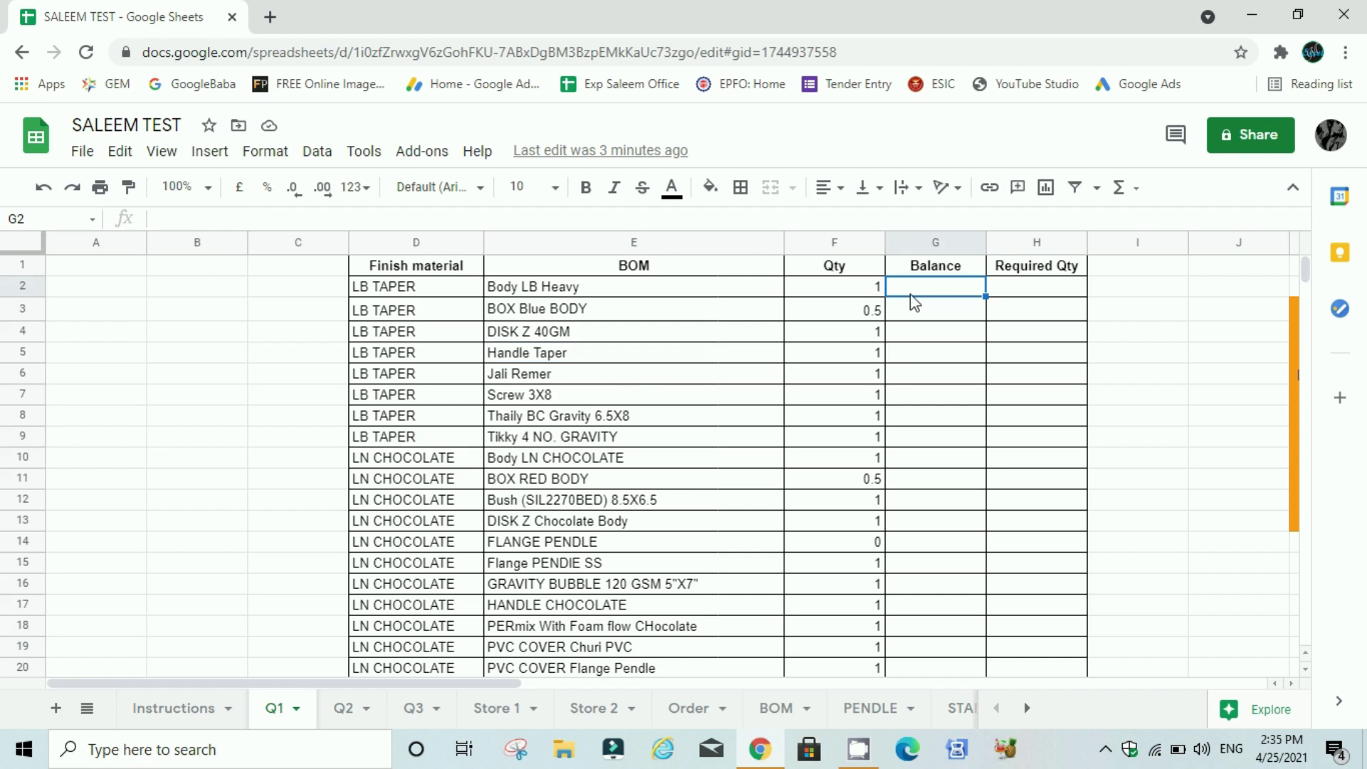
Step: Start =query( in G2 with the absolute range 'Store 1'!$A$1:$F
type("=query(")
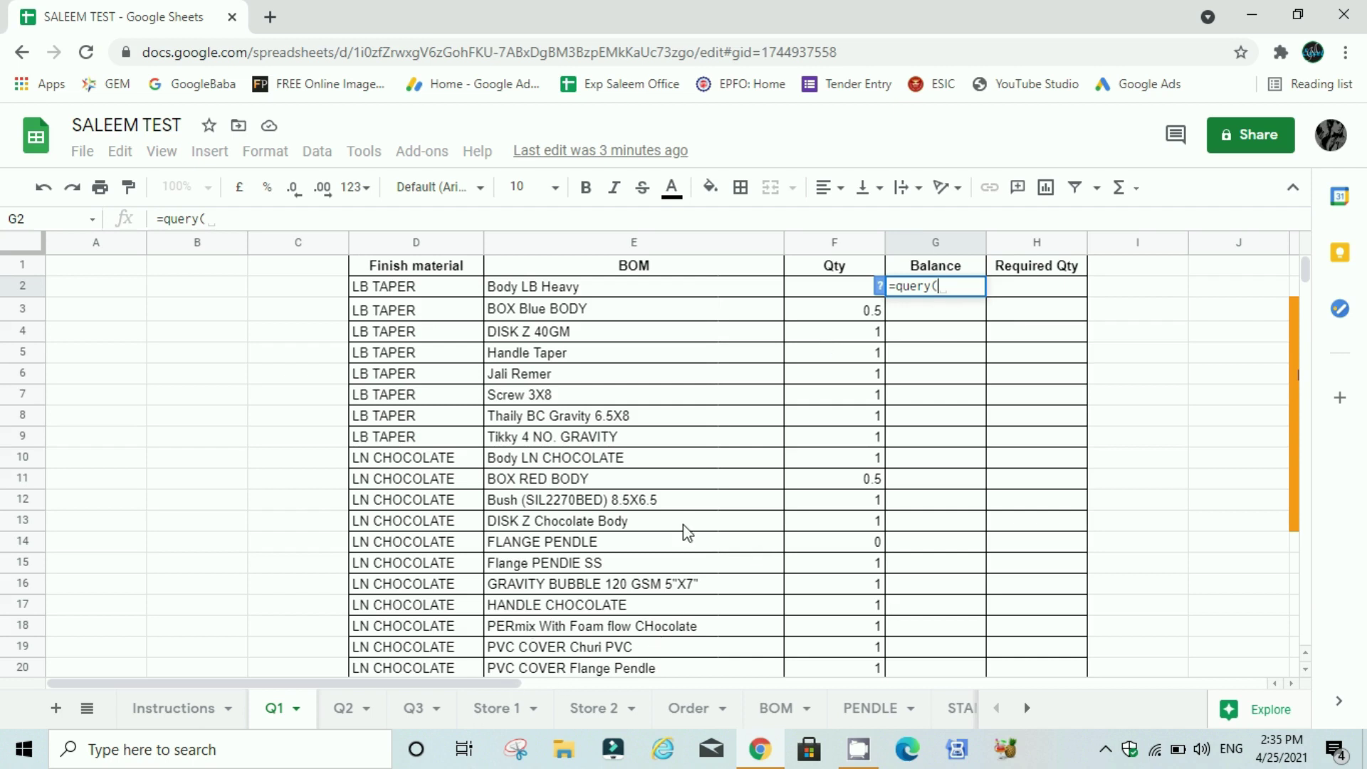
left_click(491, 707)
left_click(358, 530)
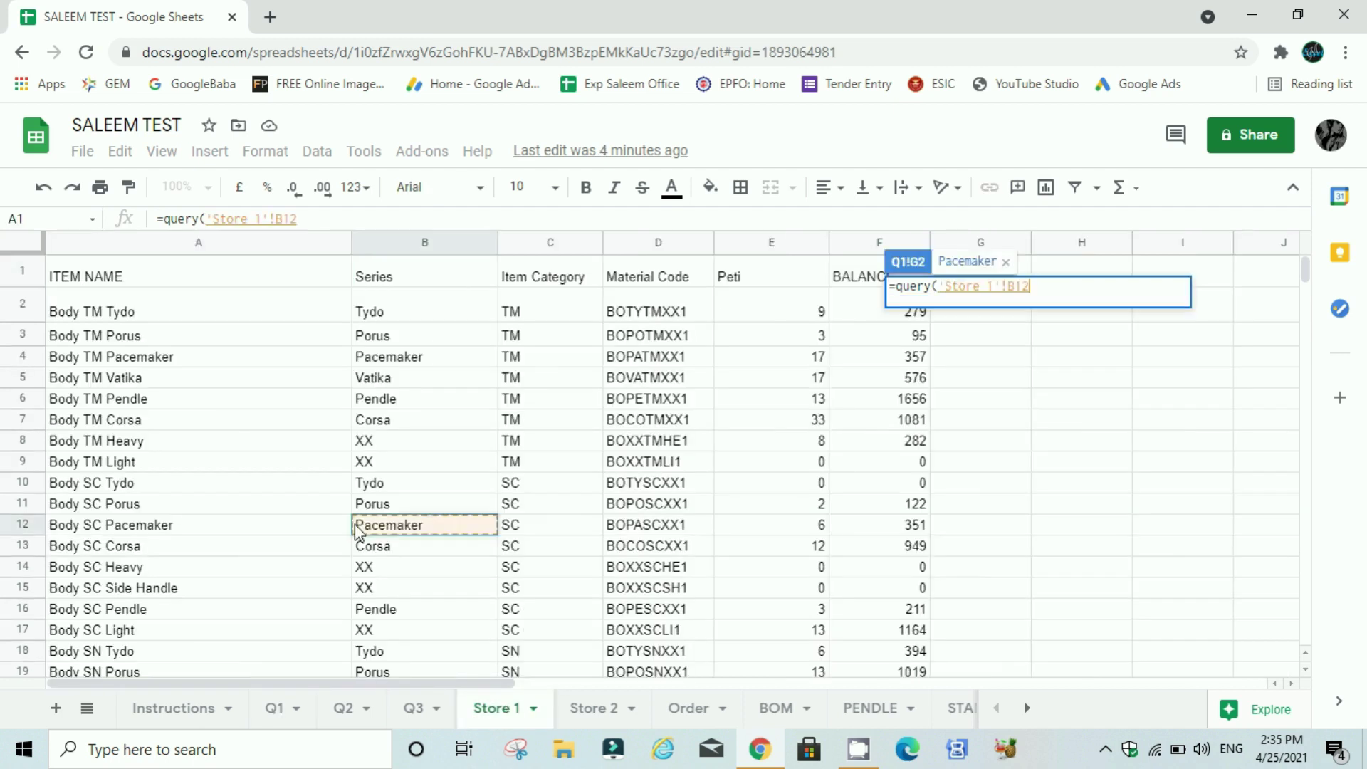
key("ctrl+Home")
key("ctrl+shift+Right")
key("ctrl+shift+Down")
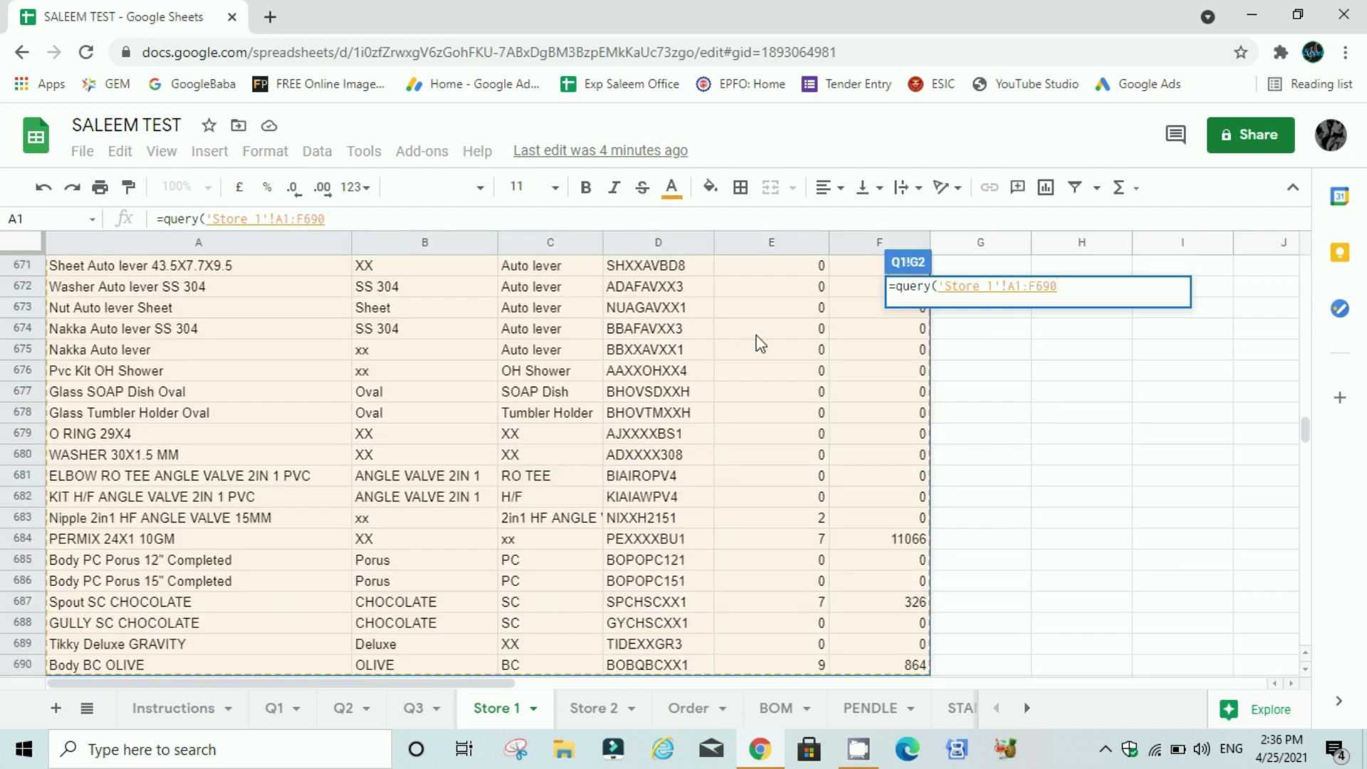
key("BackSpace")
key("BackSpace")
key("BackSpace")
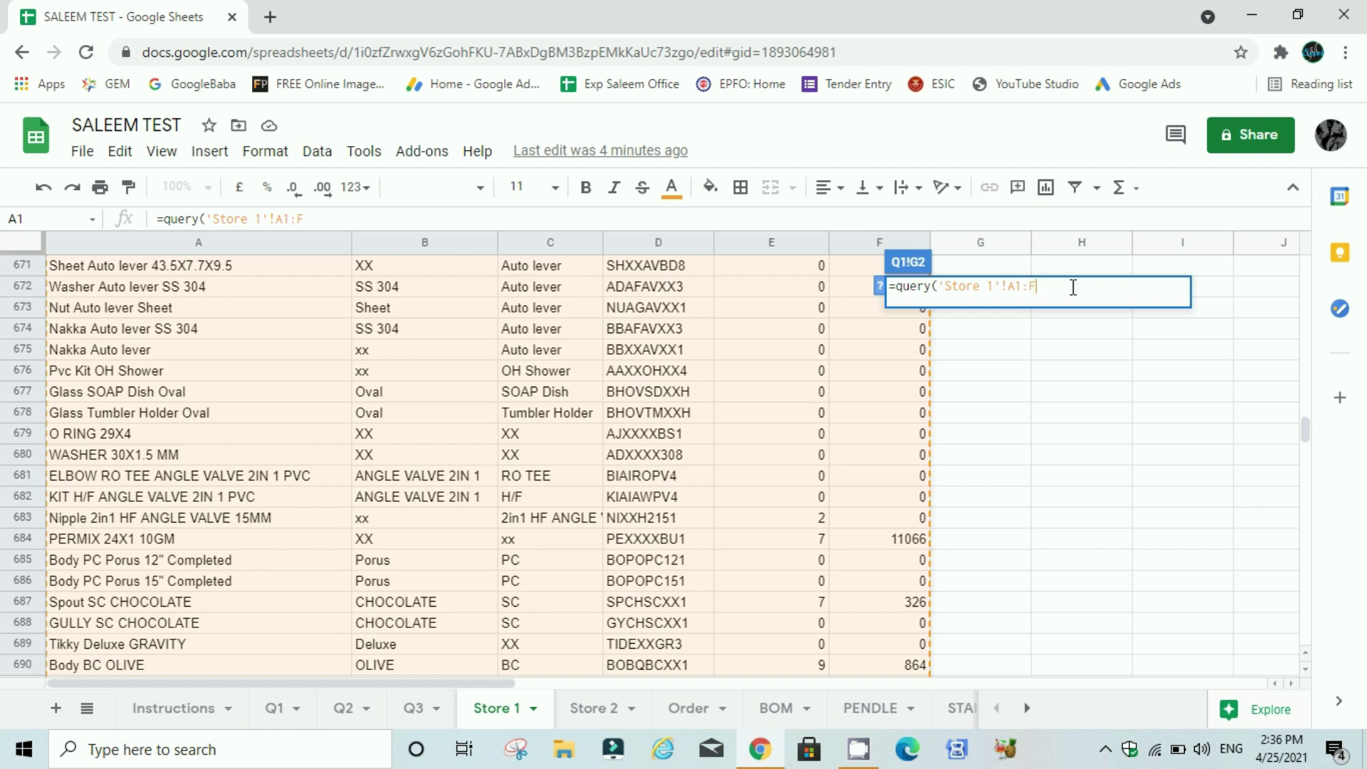
key("F4")
Step: Complete G2 as =query('Store 1'!$A$1:$F, " SELECT F") and enter it
type("$F,")
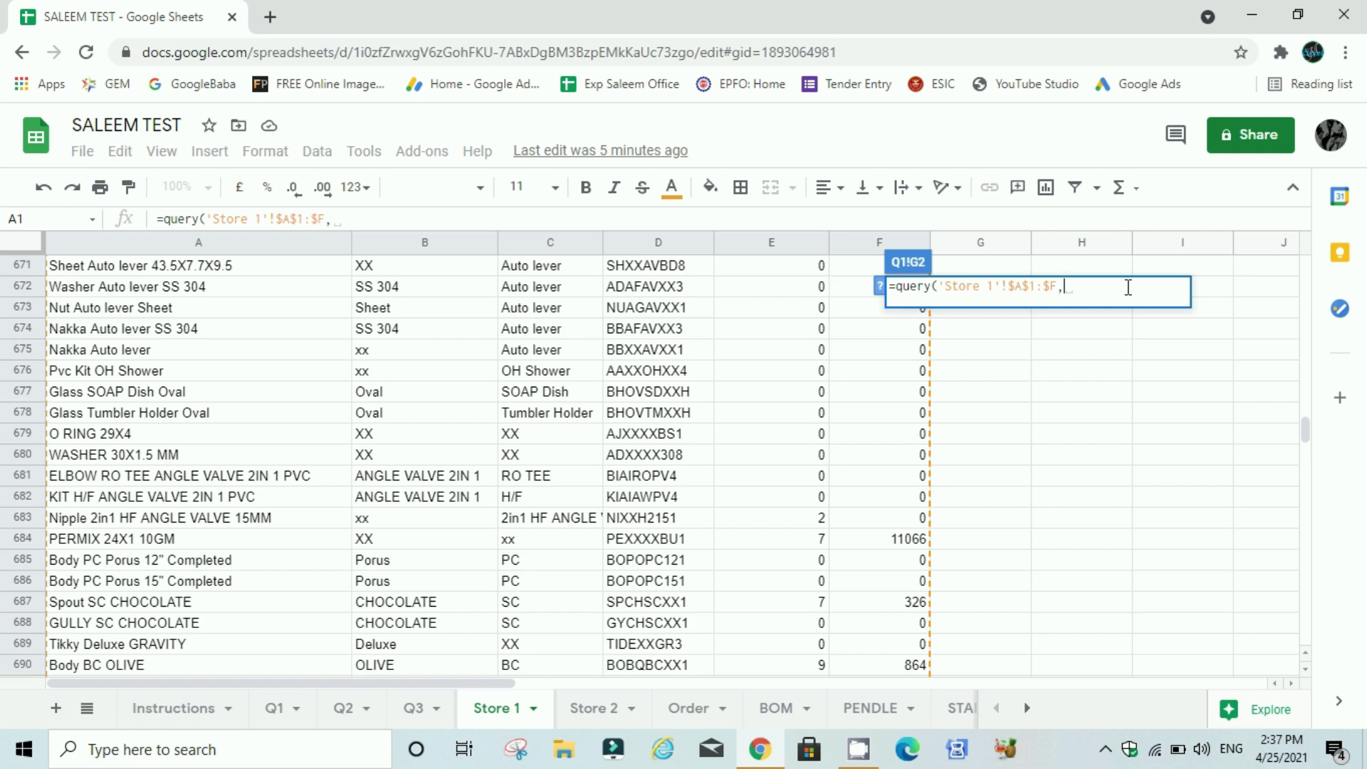
type("\" ")
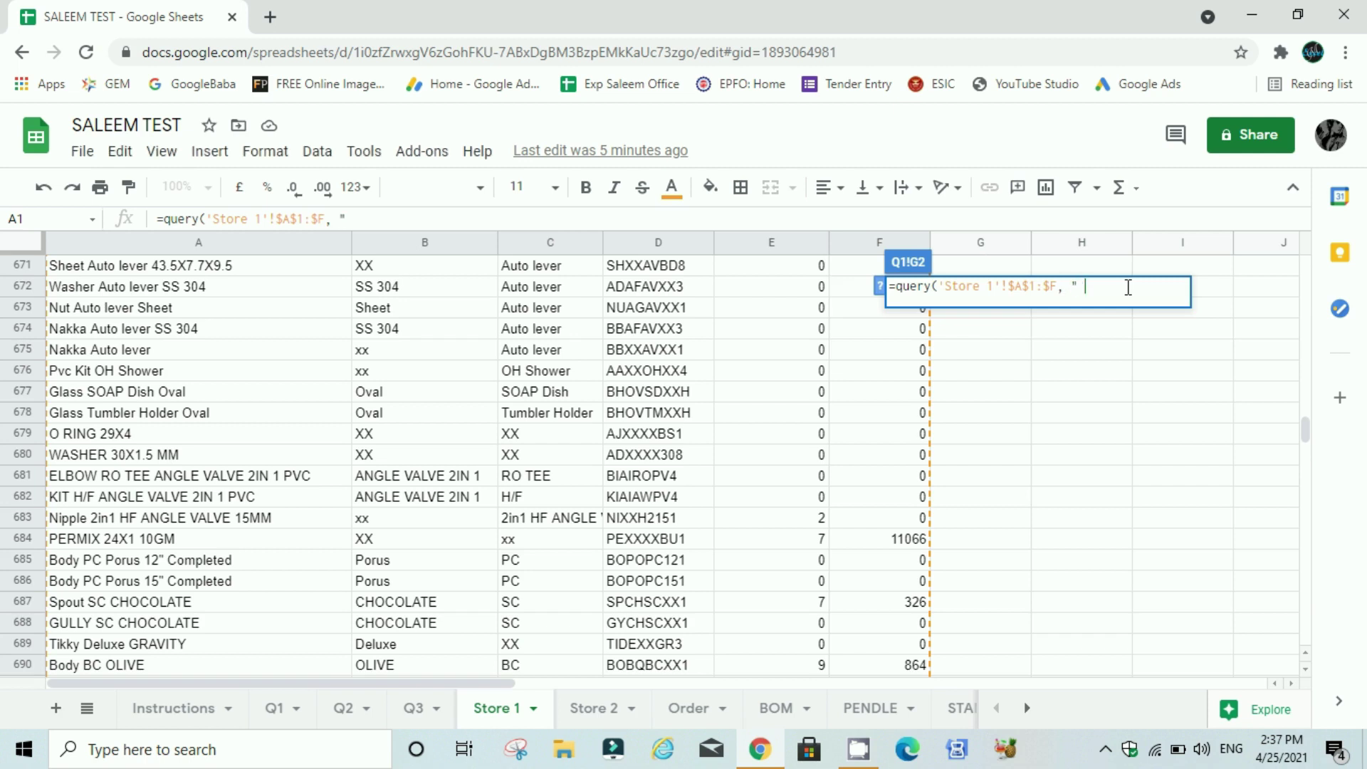
type("SELECT")
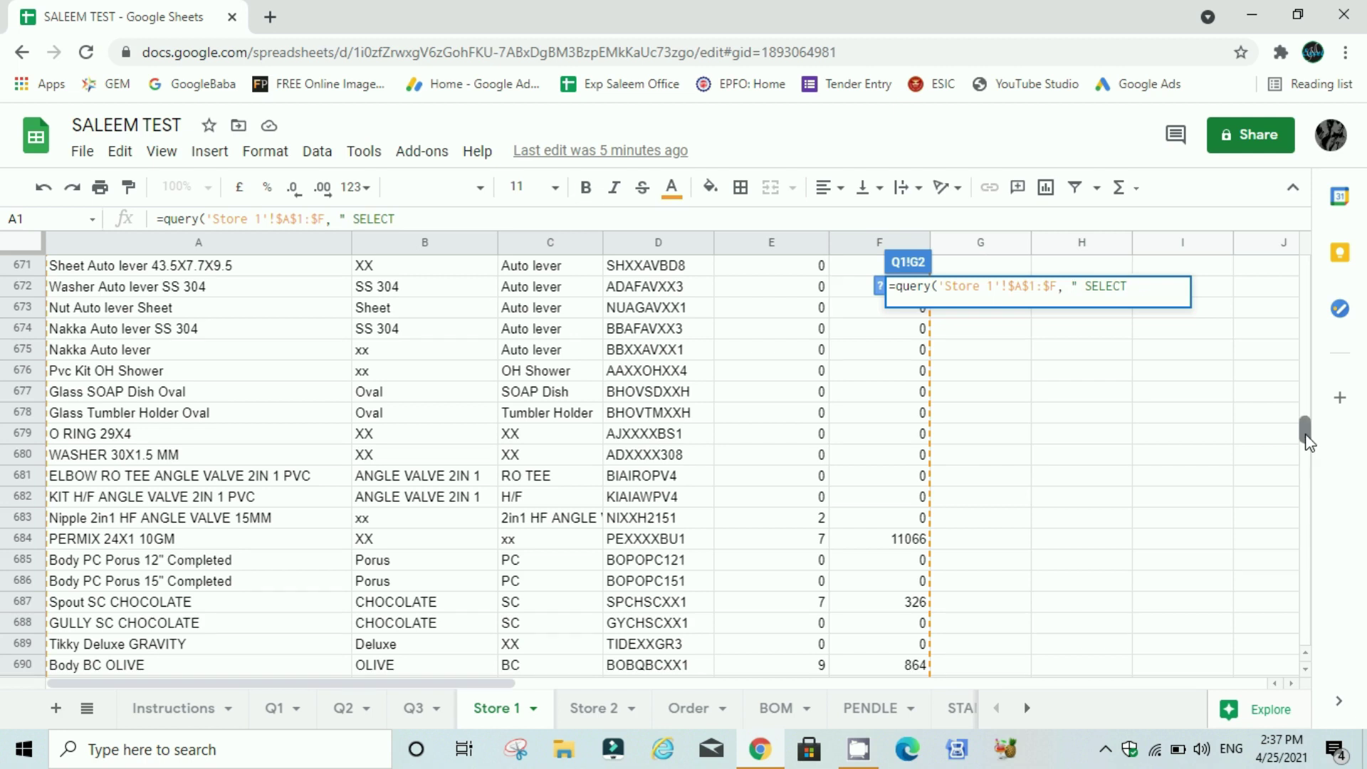
left_click_drag(1306, 434, 1323, 228)
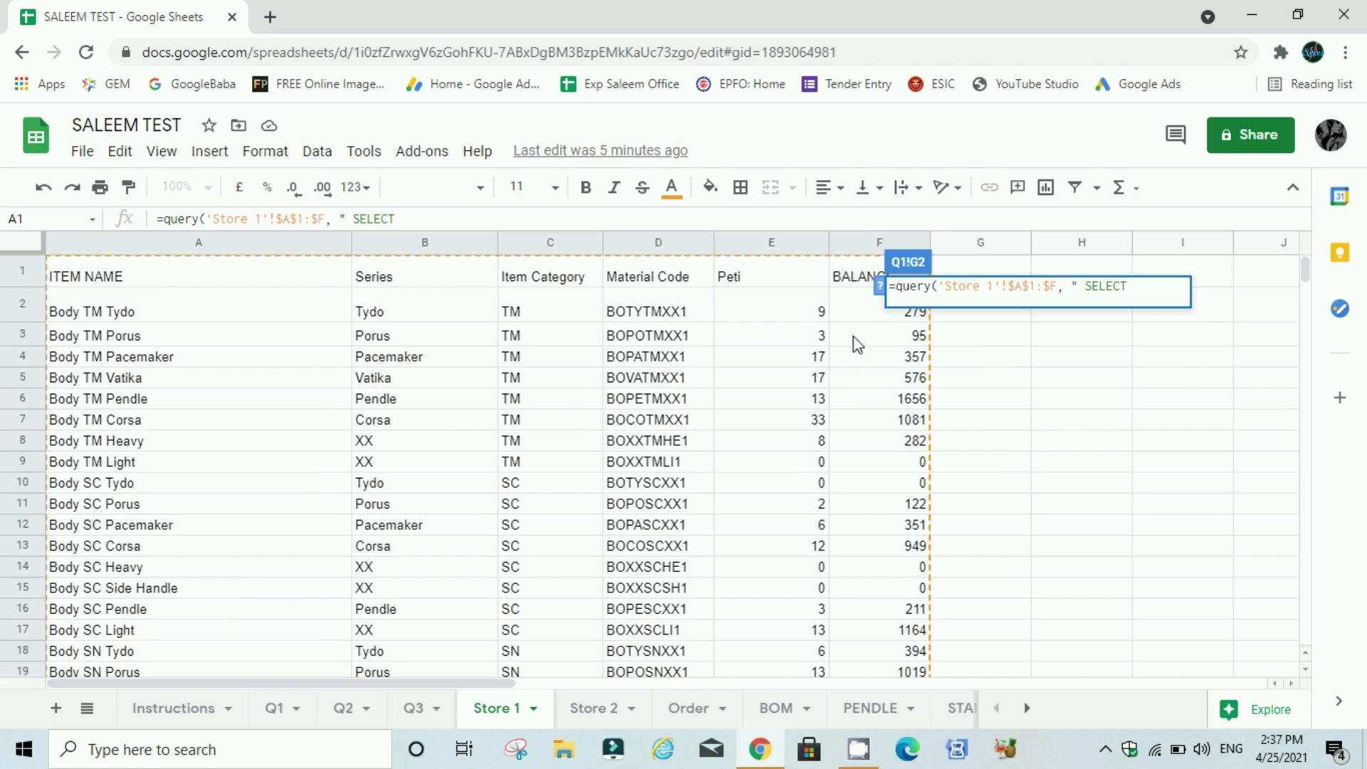
type(" F")
type("\"")
key("Return")
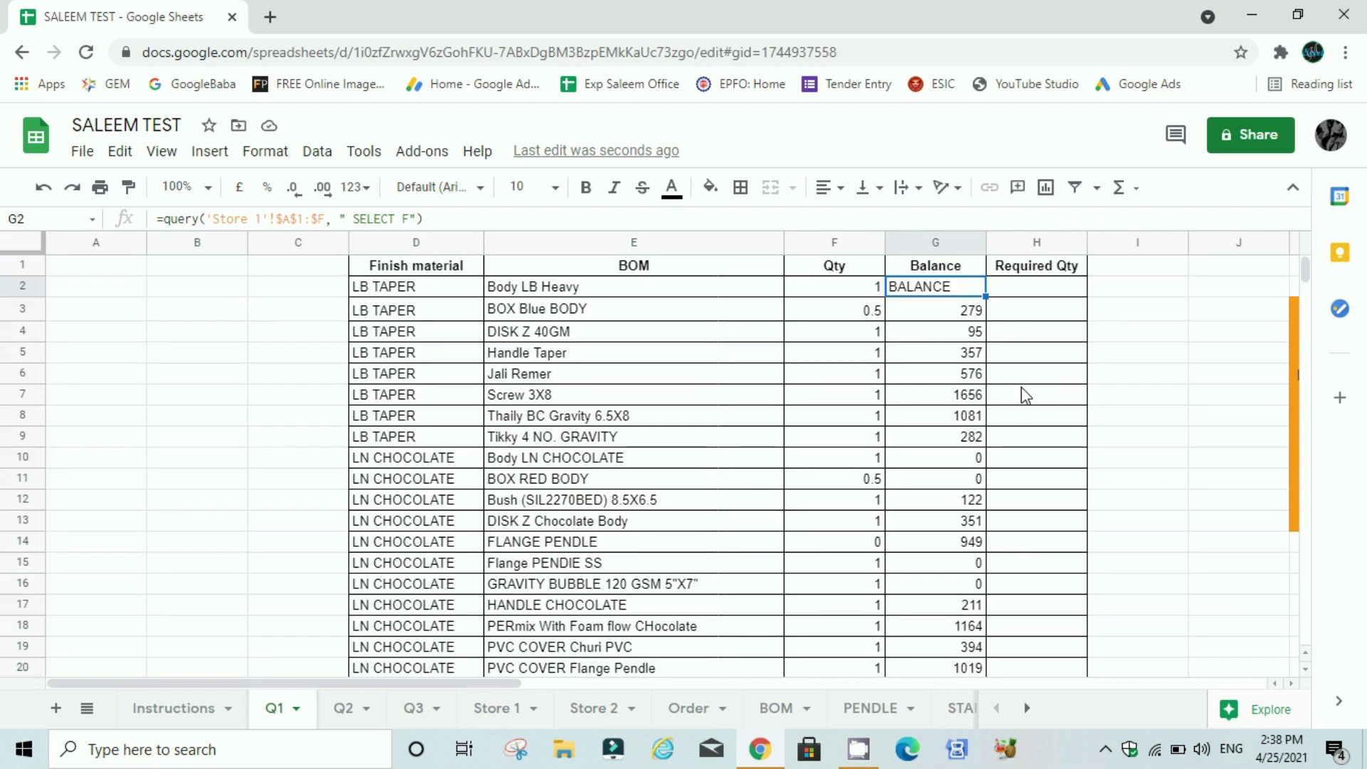
Step: Change the G2 range start to $A$2 and append WHERE A= after SELECT F
left_click(442, 220)
key("Right")
key("Right")
key("Right")
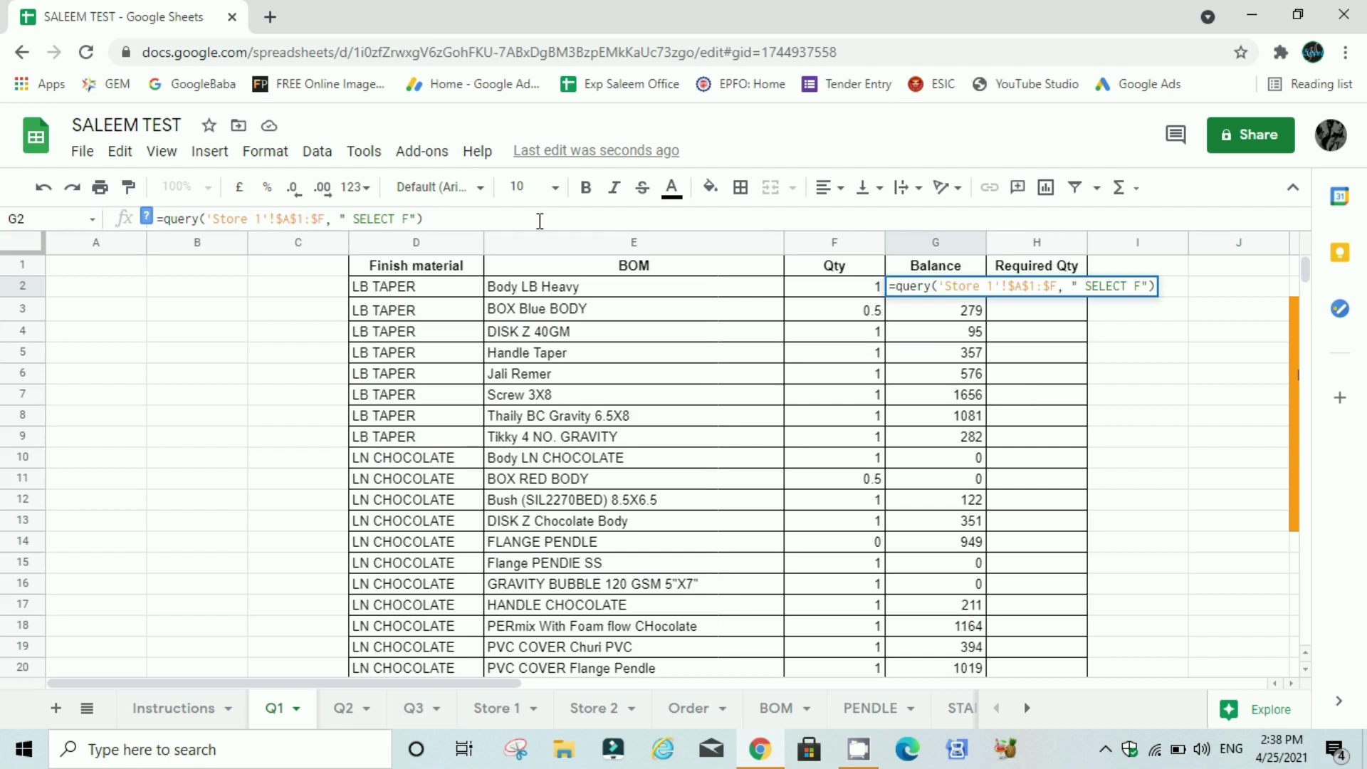
key("shift+Left")
type("2")
key("End")
key("Left")
type("WHERE")
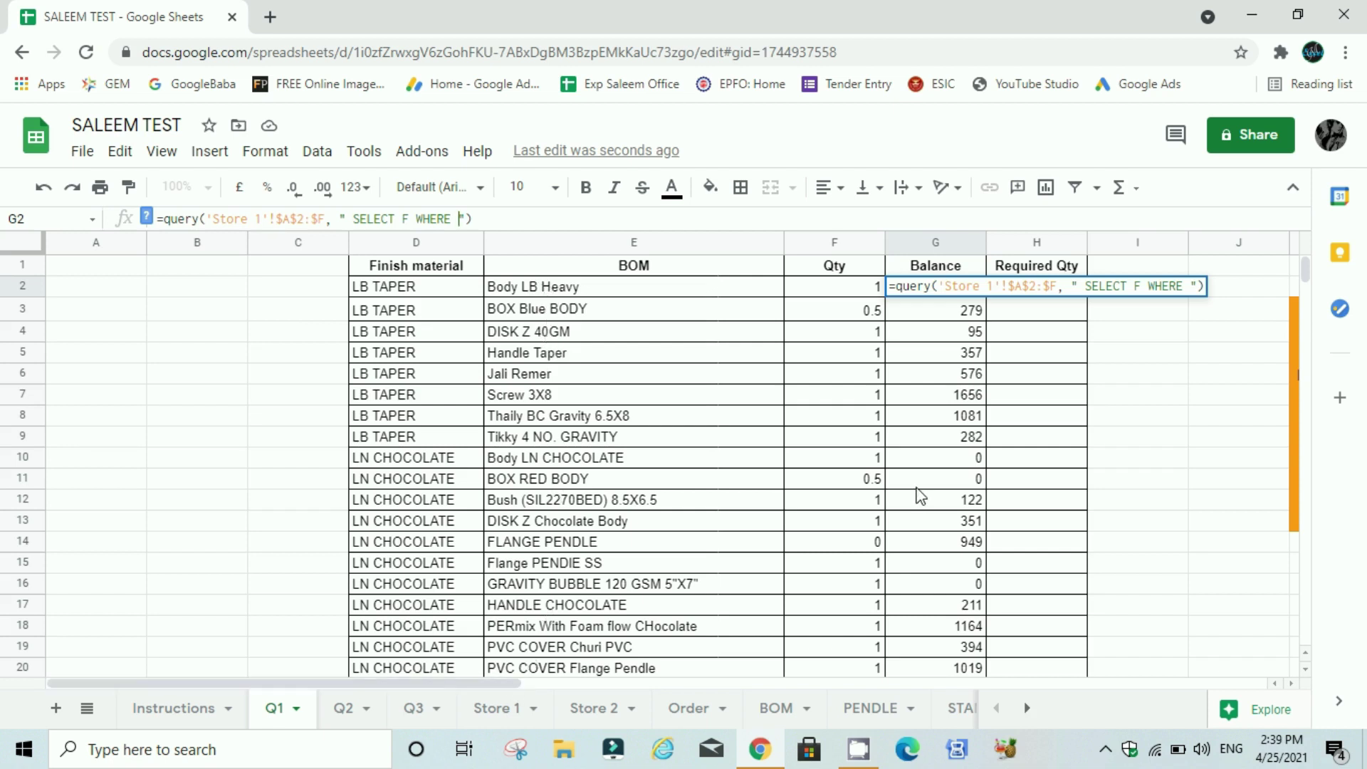
type("A=")
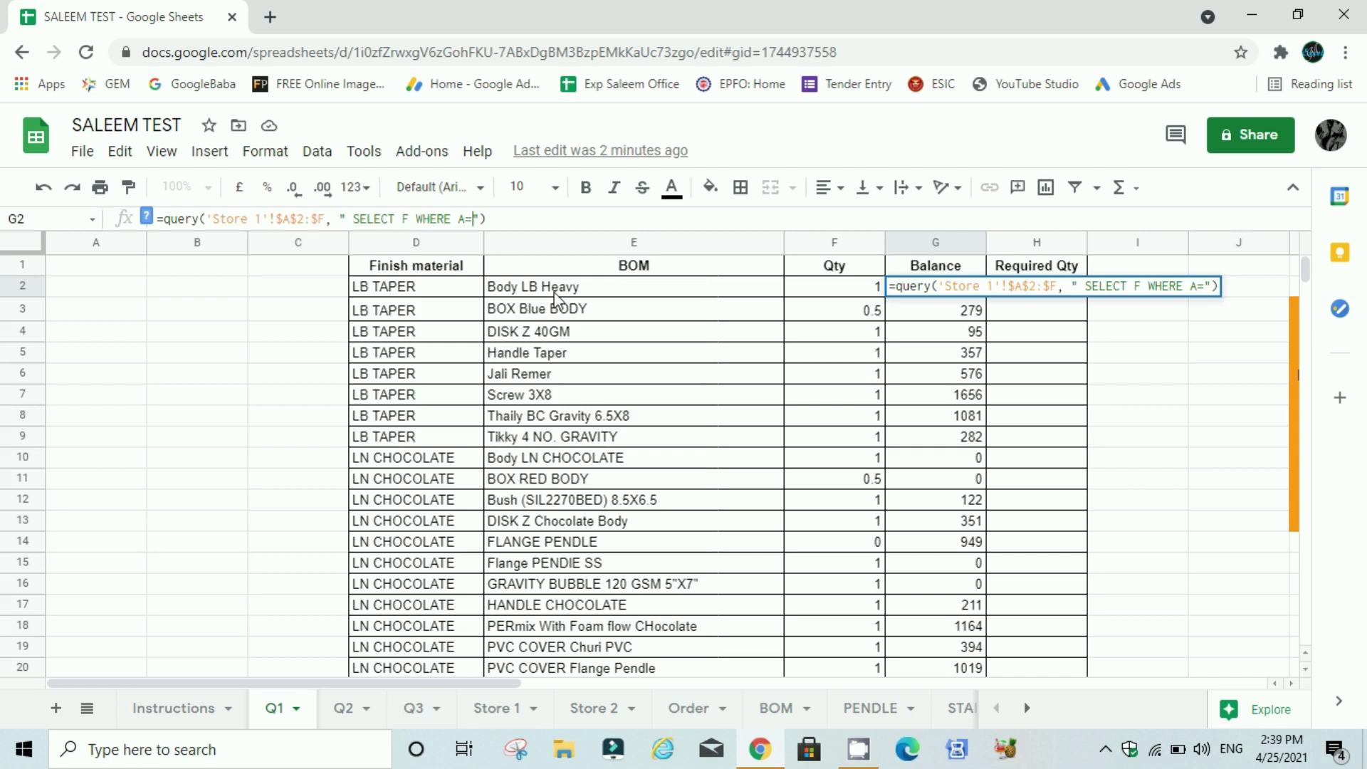
Step: Finish the condition as WHERE A='"&$E2&"', locking column E
type("'")
type("\"")
type("&")
type("E2")
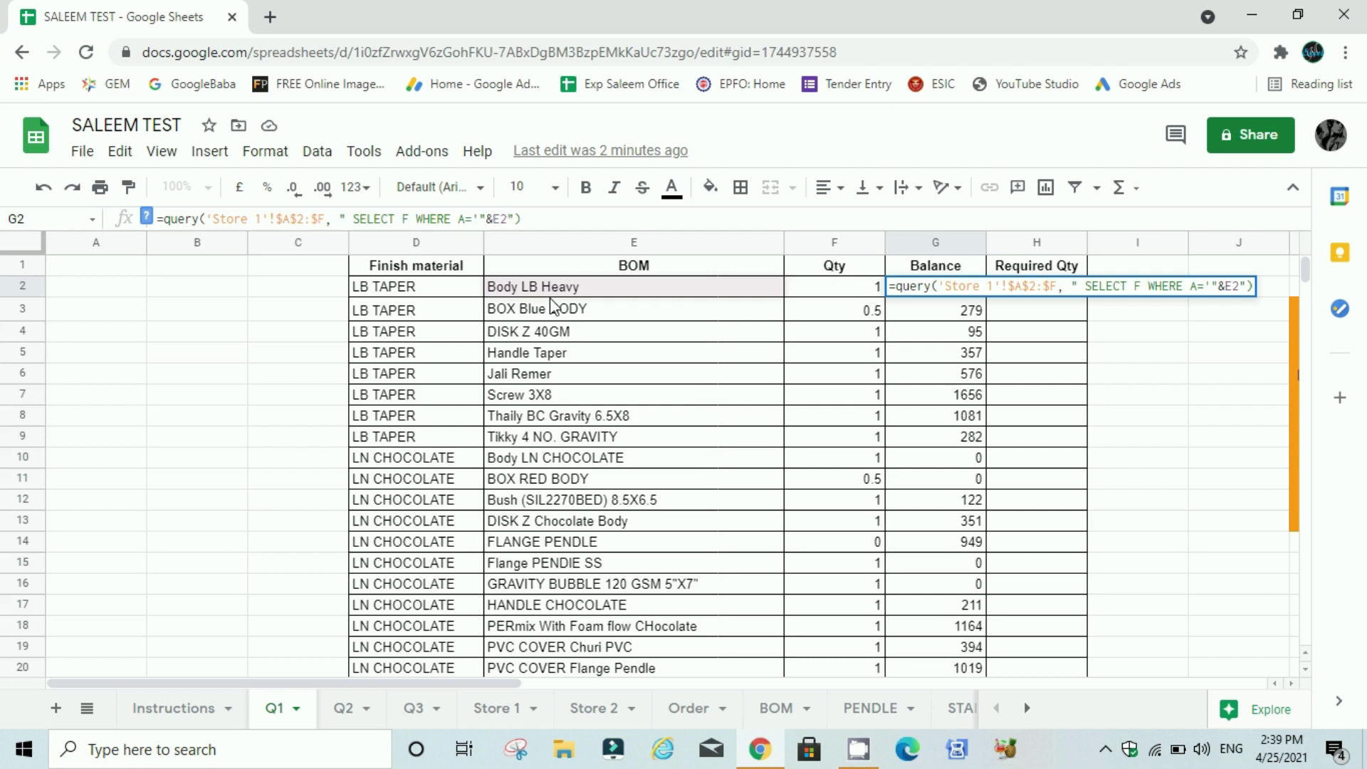
type("&\"'")
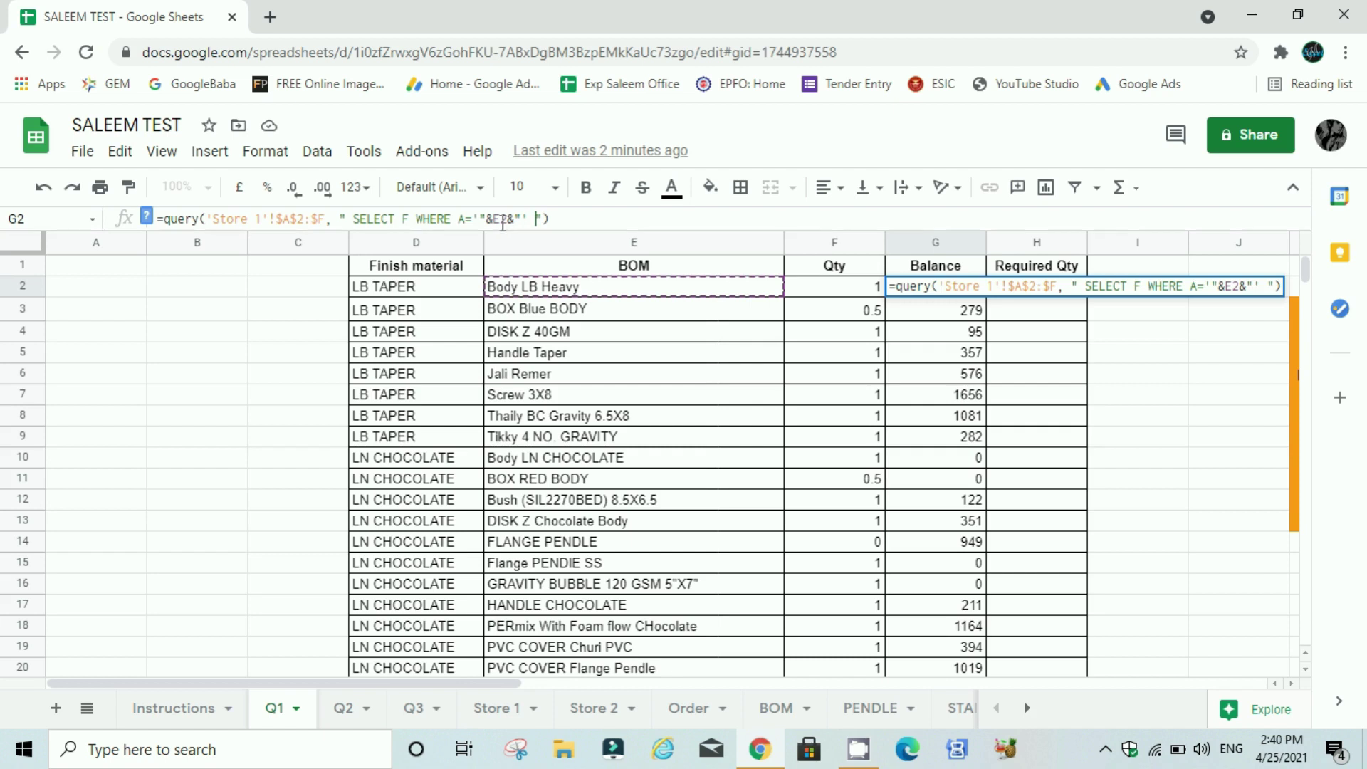
left_click(503, 220)
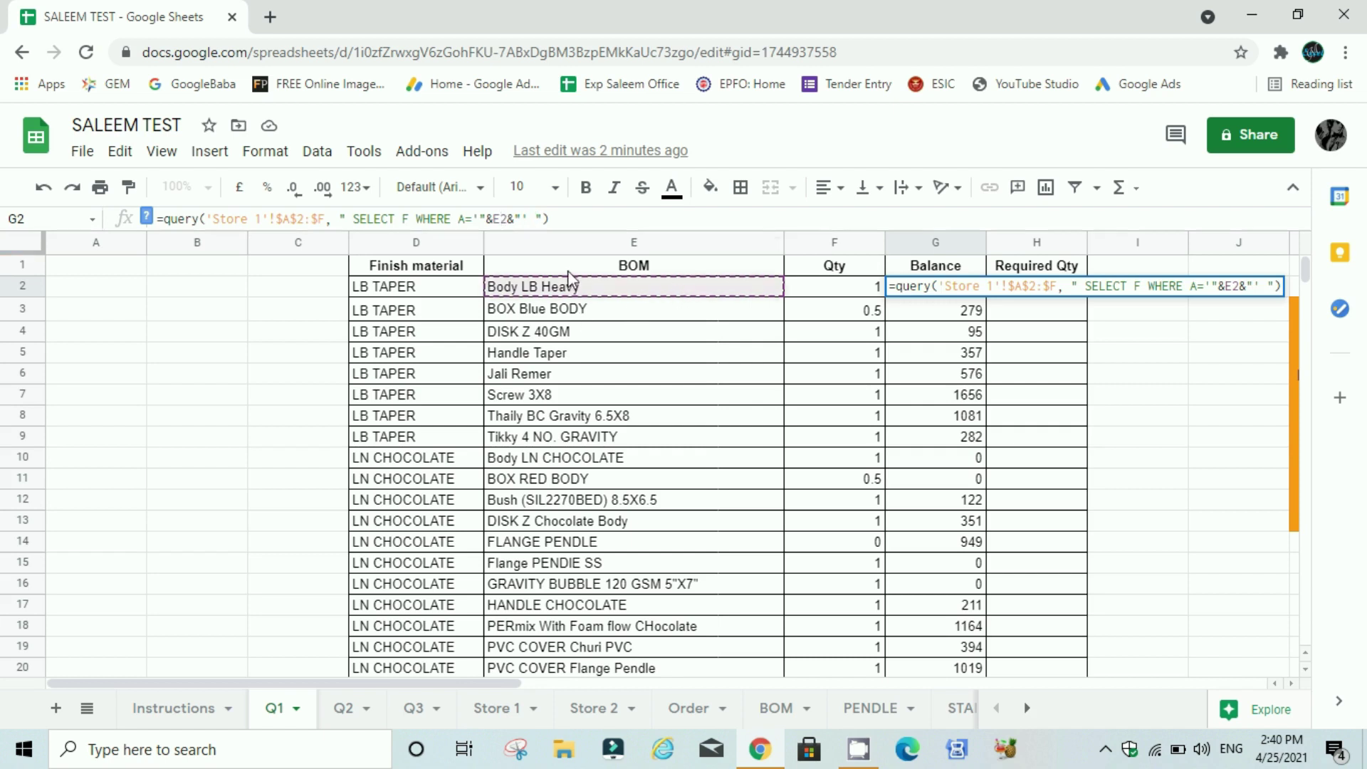
type("$")
Step: Commit the G2 query and fill it down from G2 to G78
key("Return")
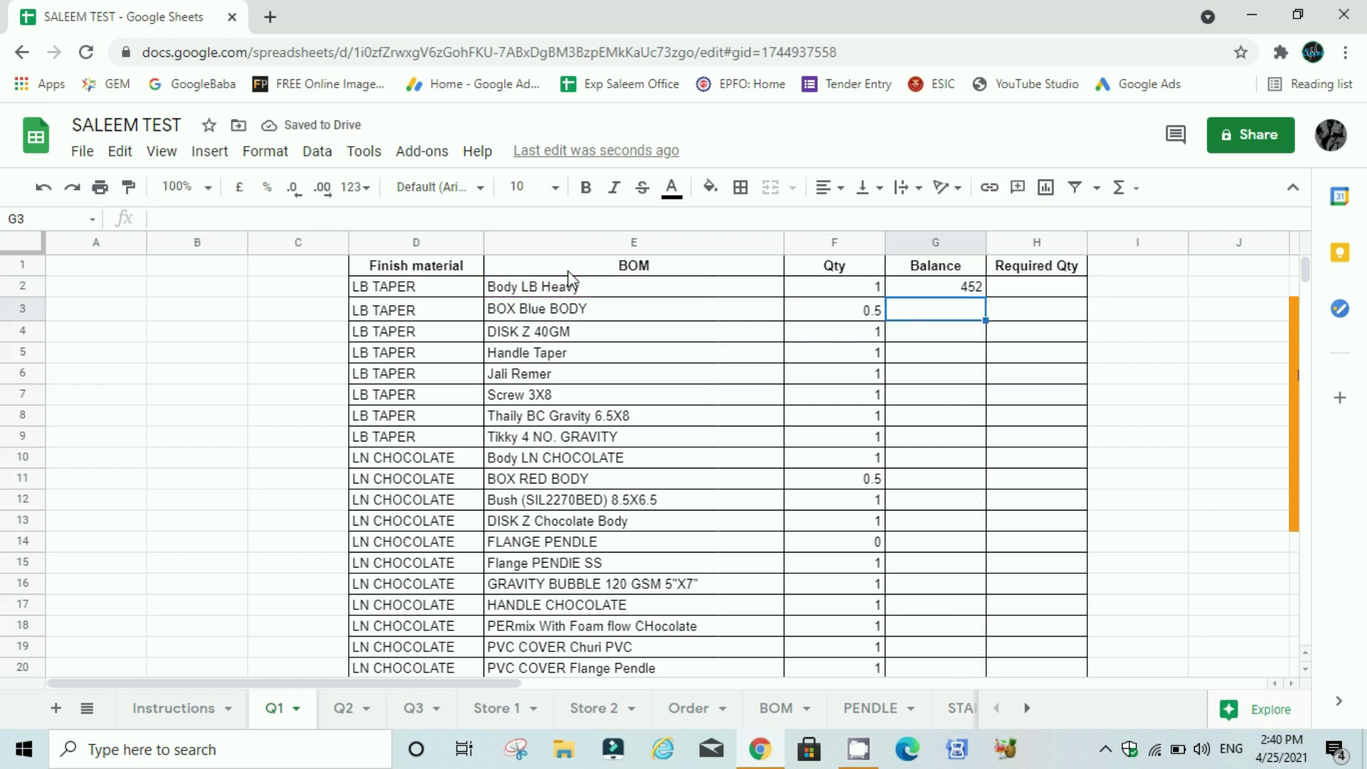
key("Up")
key("ctrl+shift+Down")
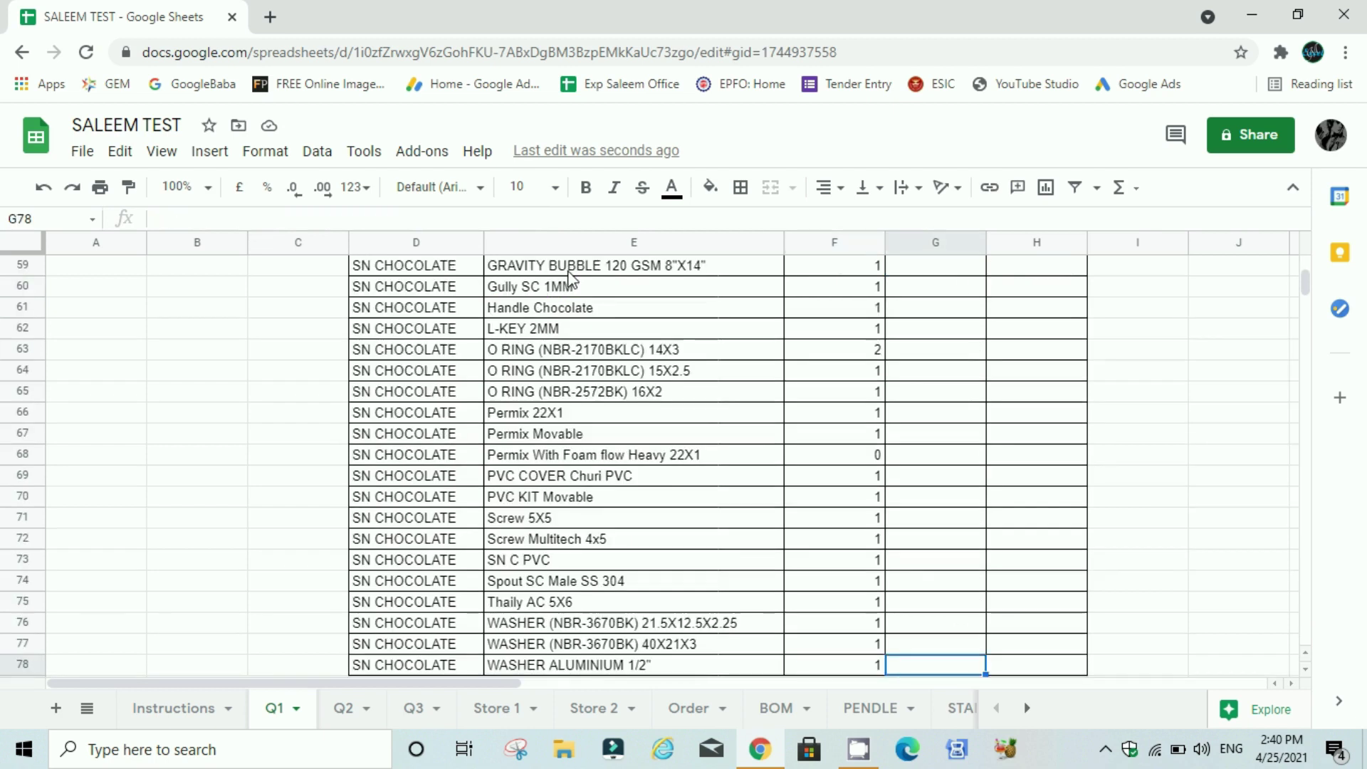
scroll(569, 277, "up", 20)
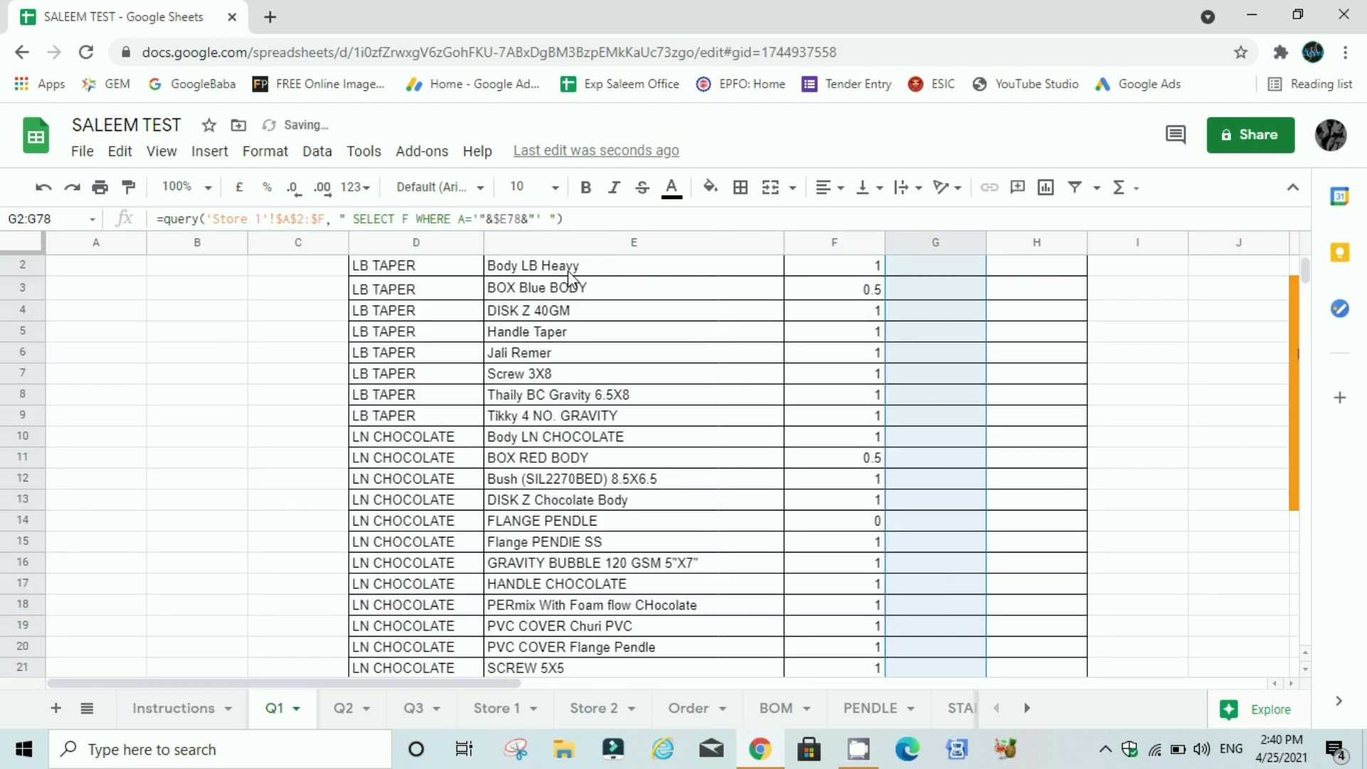
key("ctrl+d")
scroll(569, 278, "up", 1)
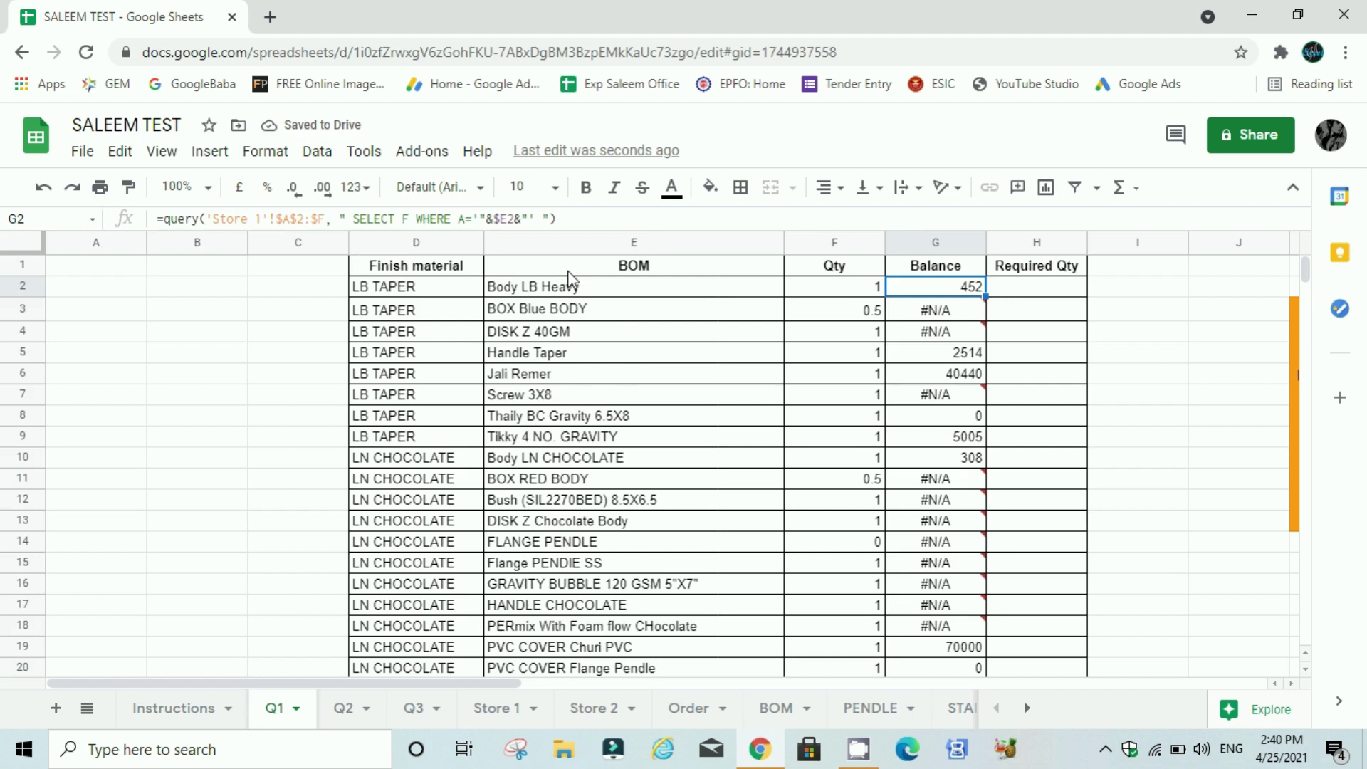
Step: Check G3's result against its item in E3, then return to G2
key("Down")
key("Left")
key("Left")
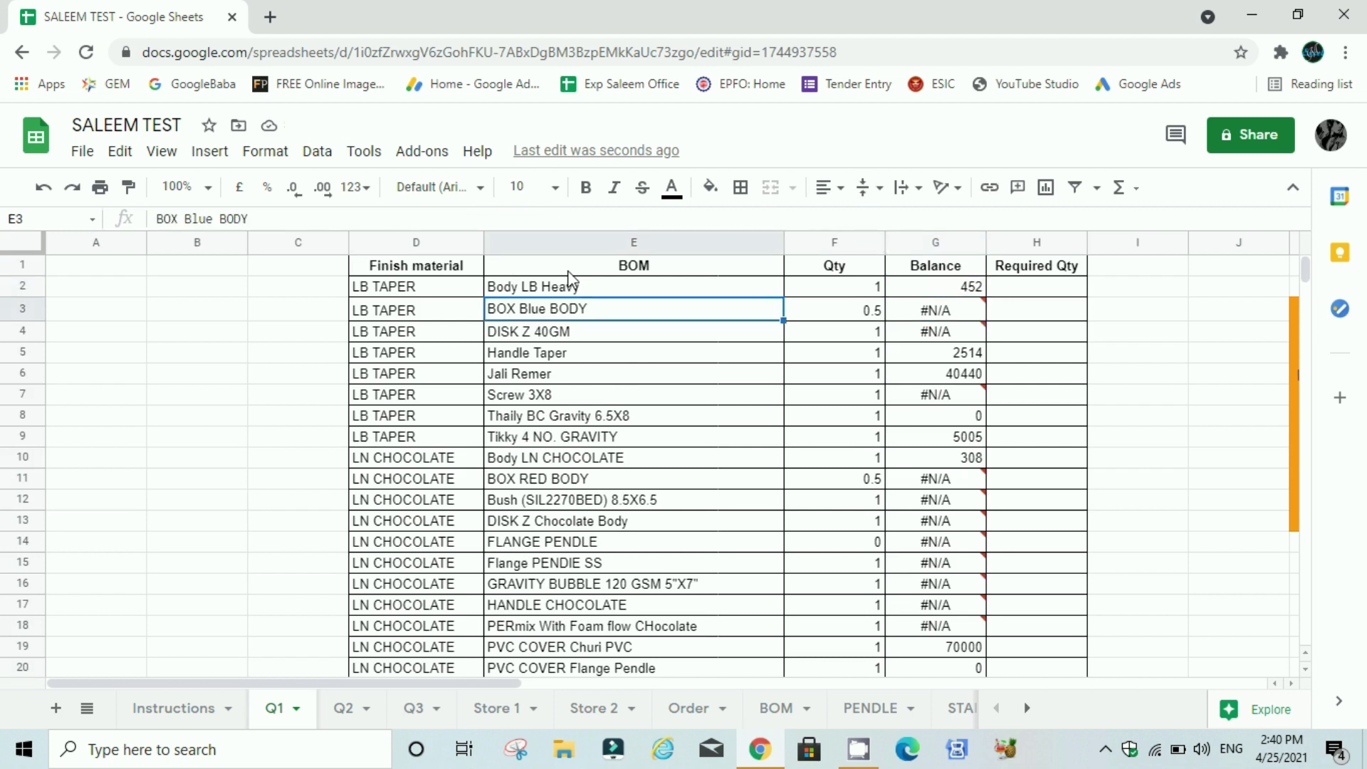
key("Right")
key("Left")
key("Right")
key("Right")
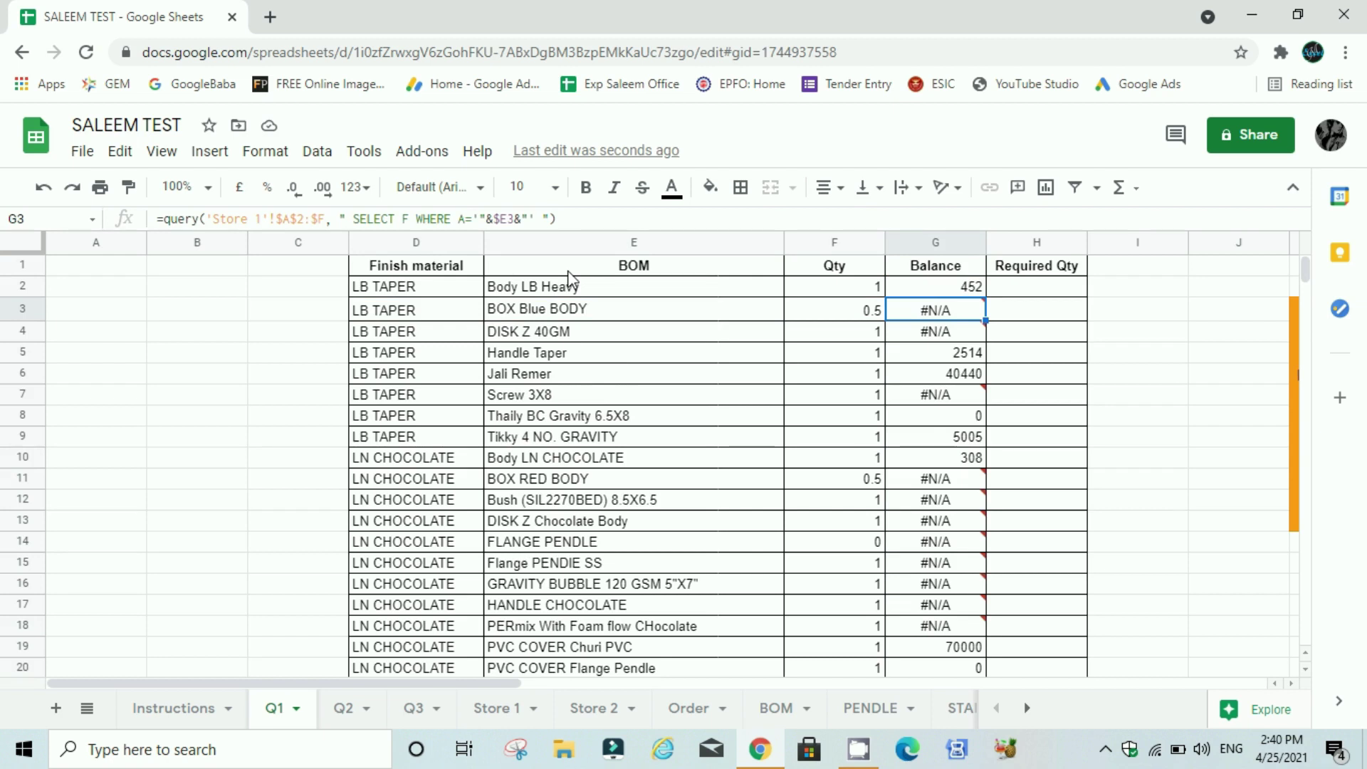
key("Up")
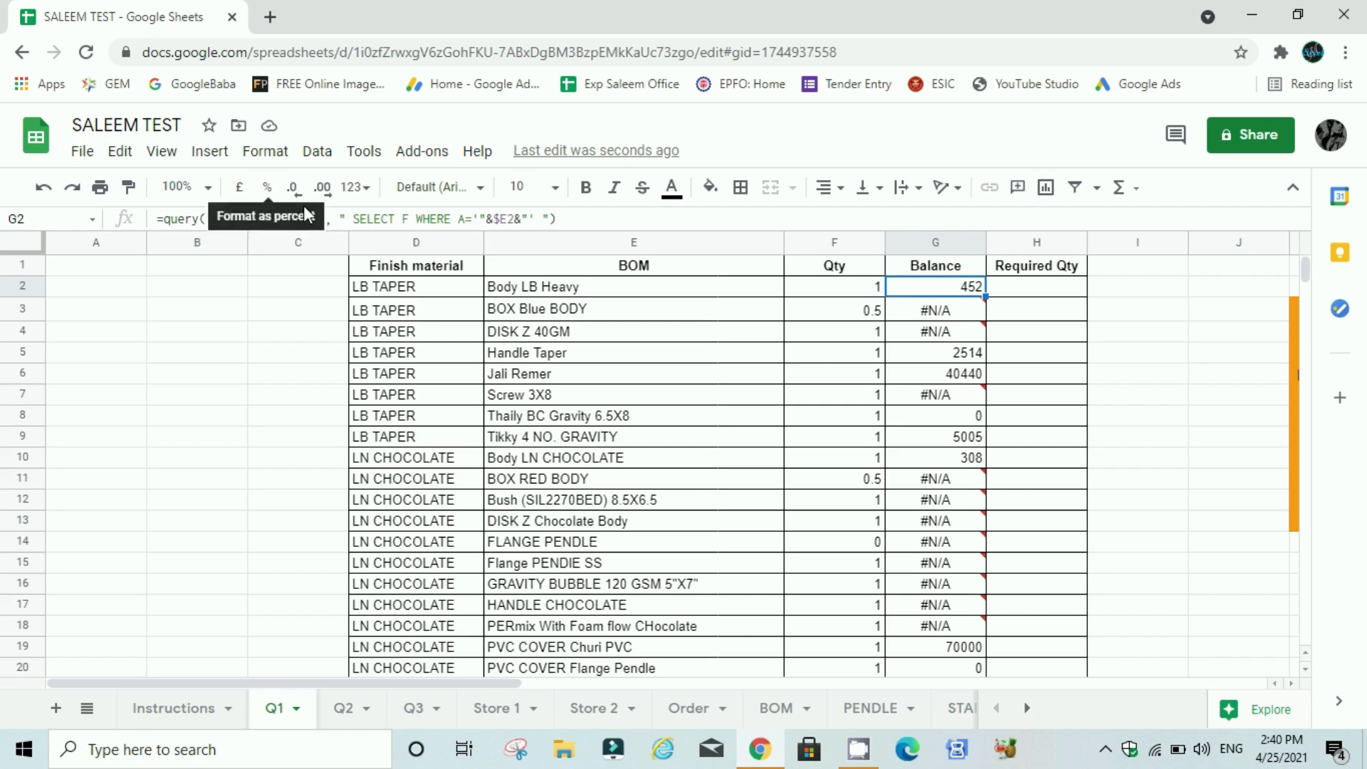
Step: Put the G2 formula in edit mode with the caret before the 'Store 1' range
left_click(349, 222)
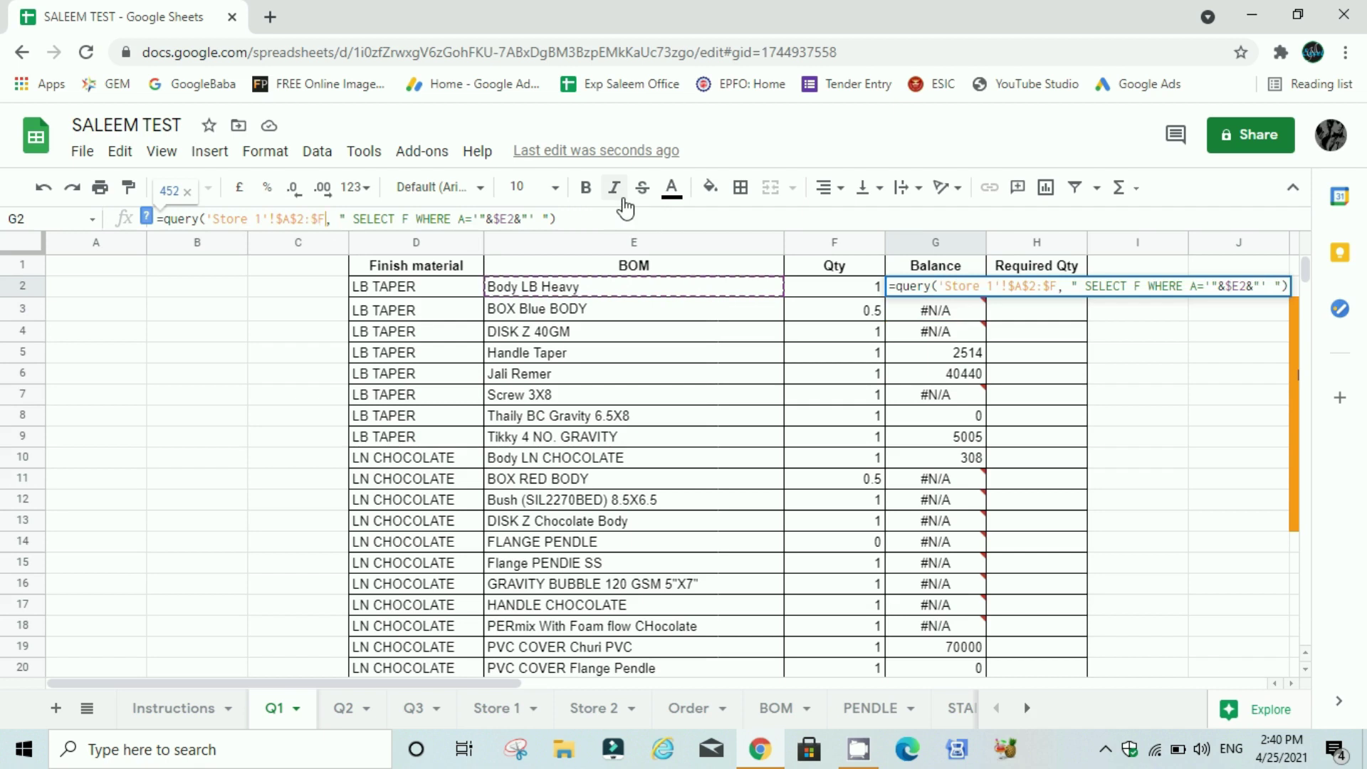
key("Left")
key("Left")
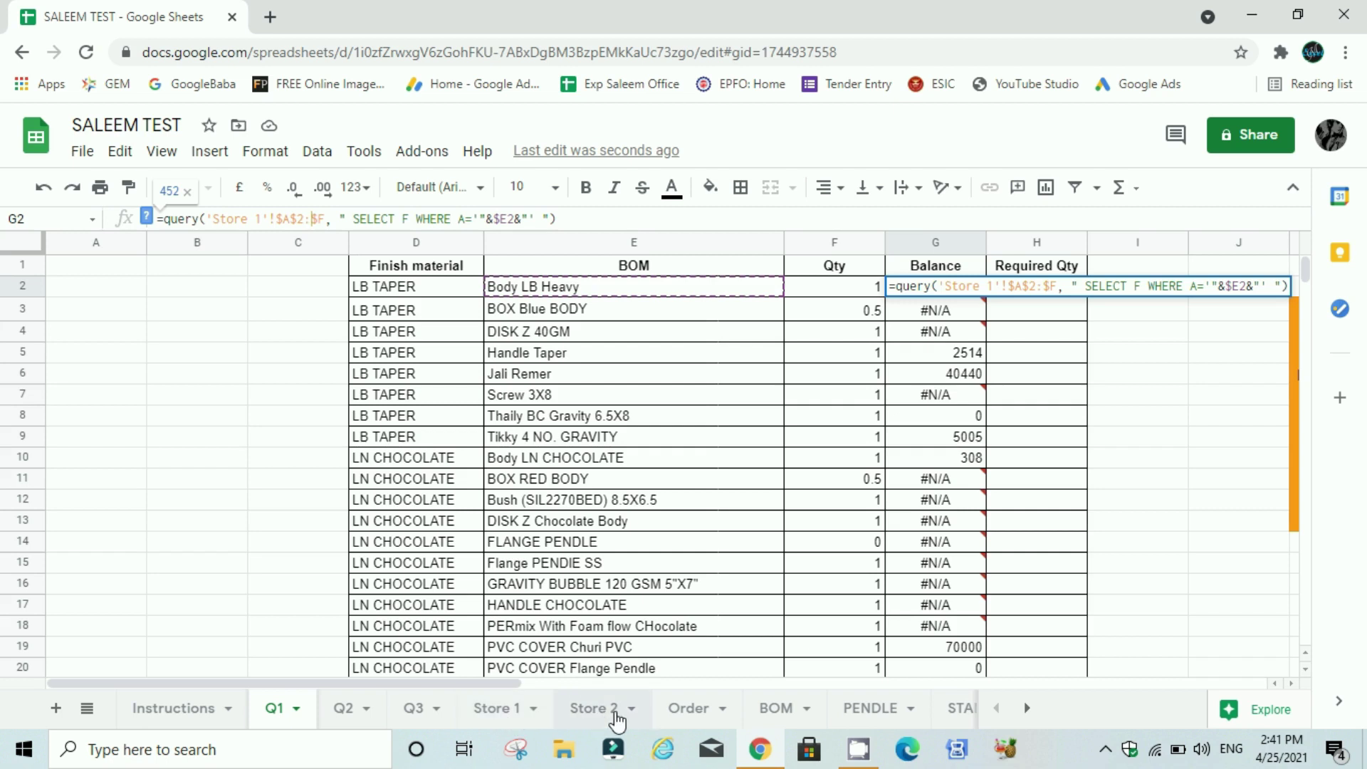
key("F4")
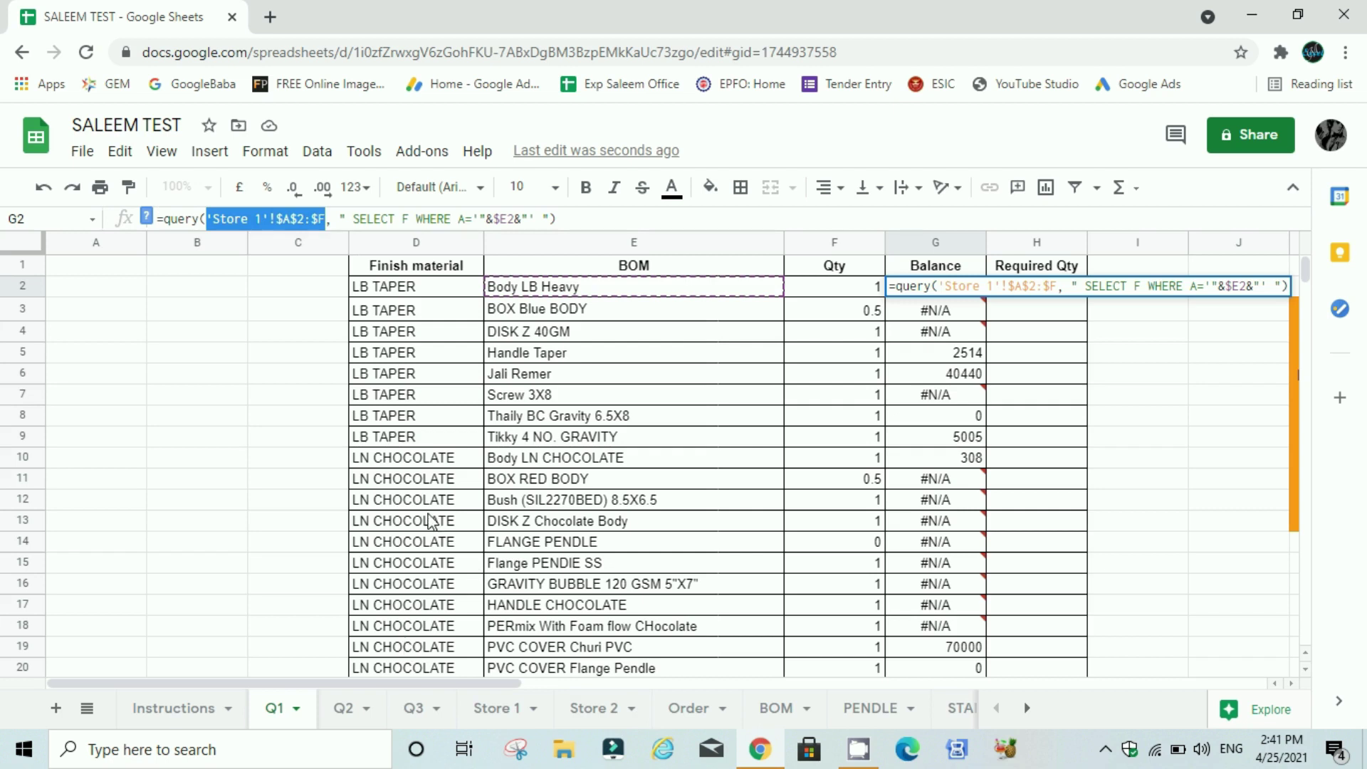
key("Right")
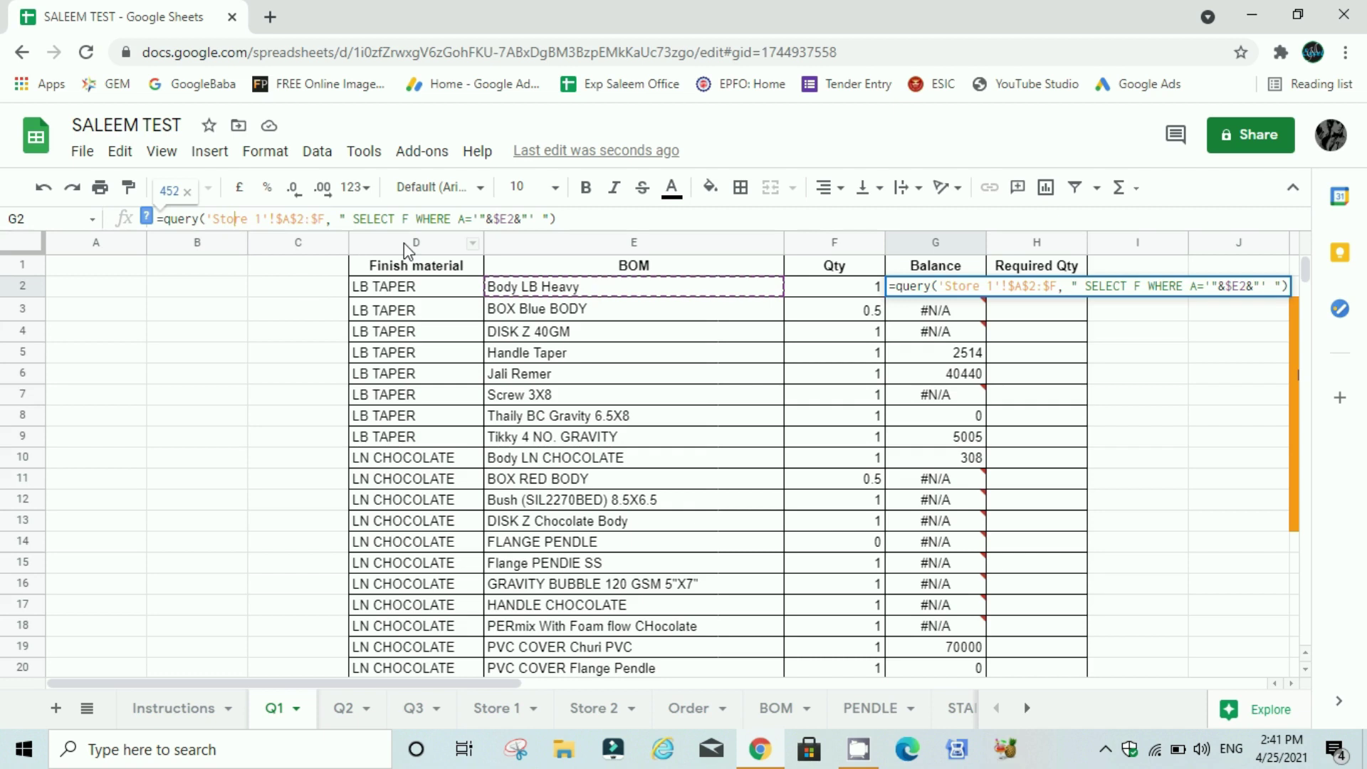
key("Left")
key("Left")
key("Left")
Step: Replace the data argument with {'Store 1'!$A$2:$F;'Store 2'!$A$2:$F}
type("{")
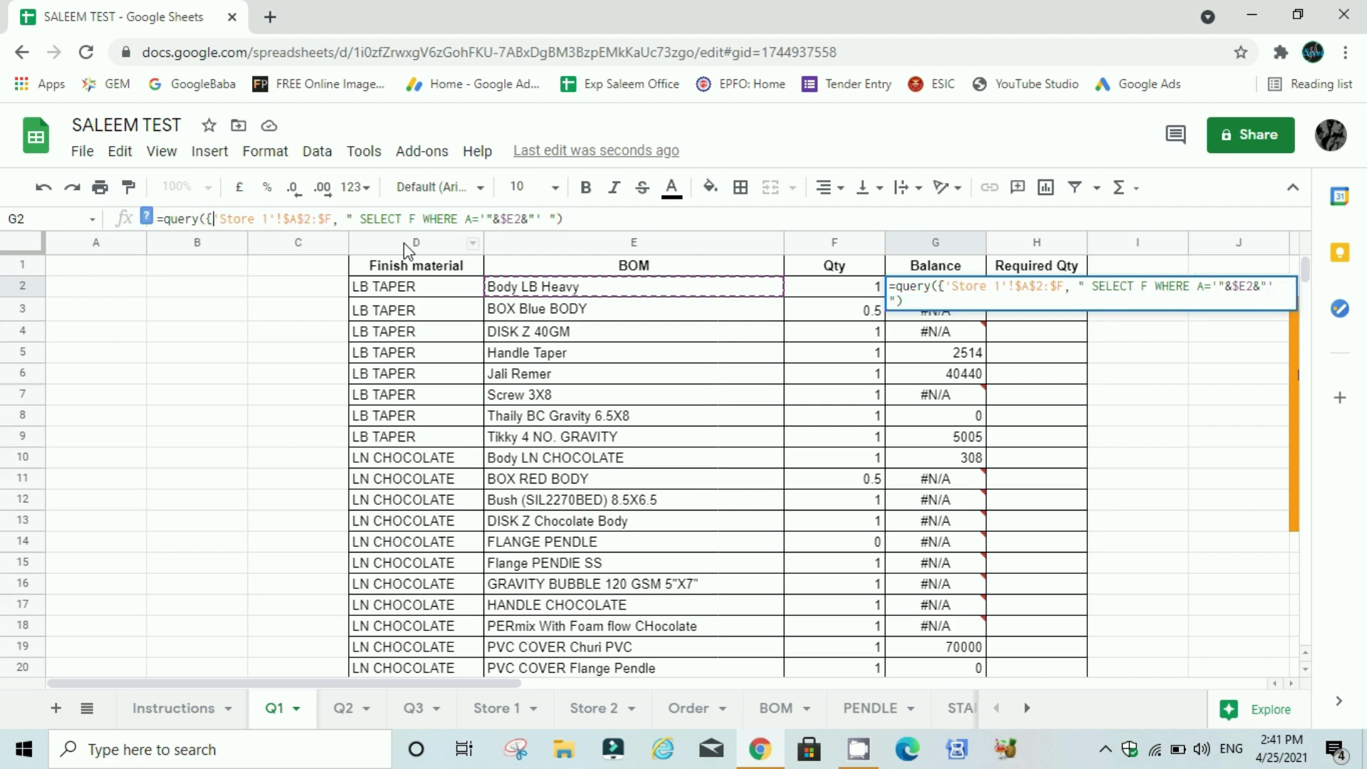
key("Right")
key("shift+Right")
key("shift+Right")
key("shift+Right")
key("ctrl+c")
key("shift+Right")
key("shift+Right")
key("shift+Right")
key("shift+Right")
key("shift+Right")
key("shift+Right")
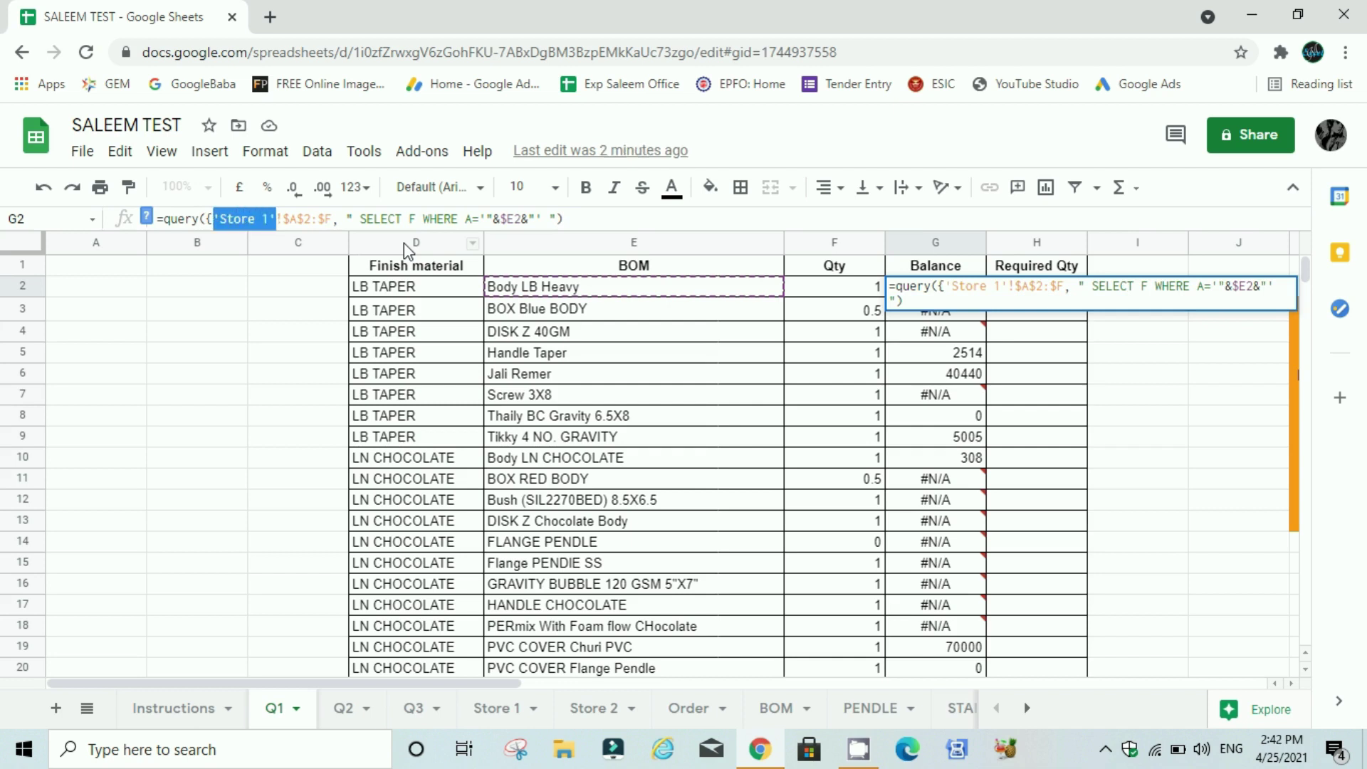
key("Right")
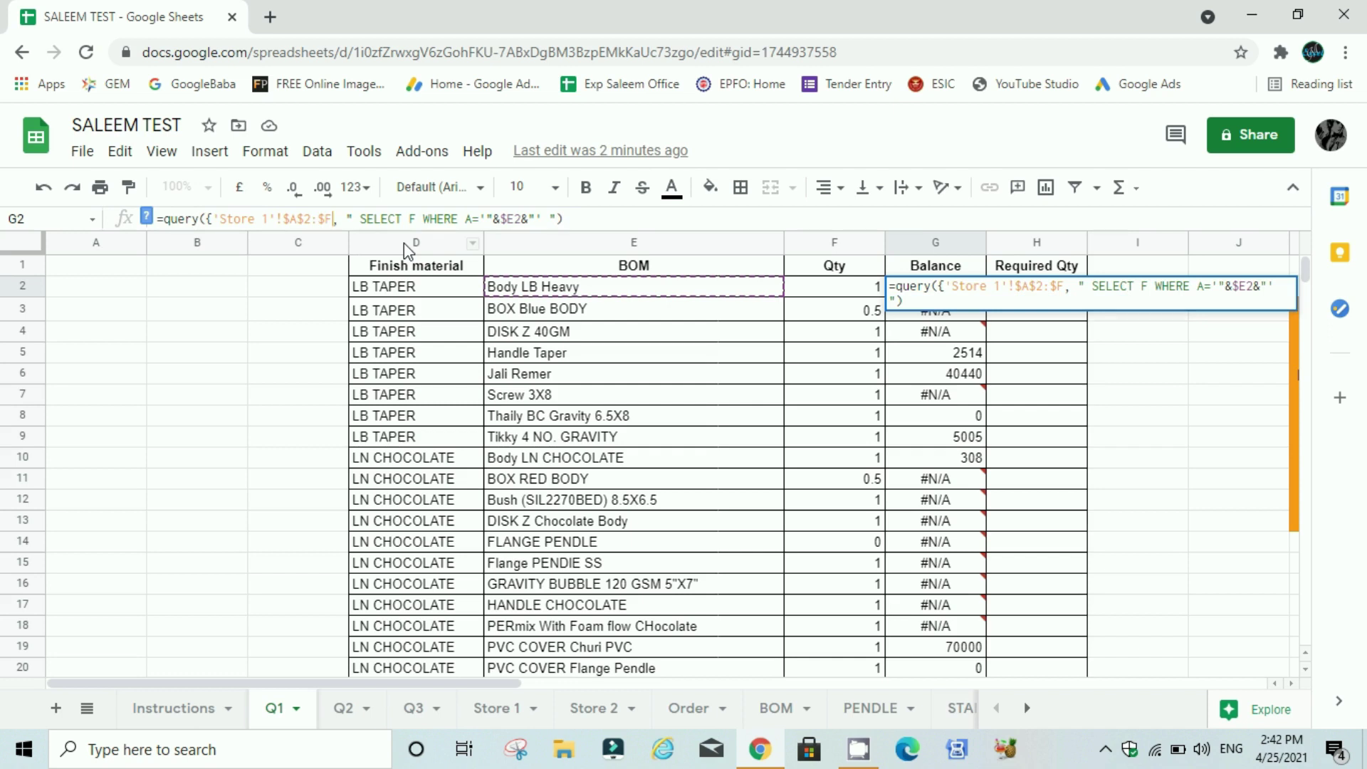
type(";")
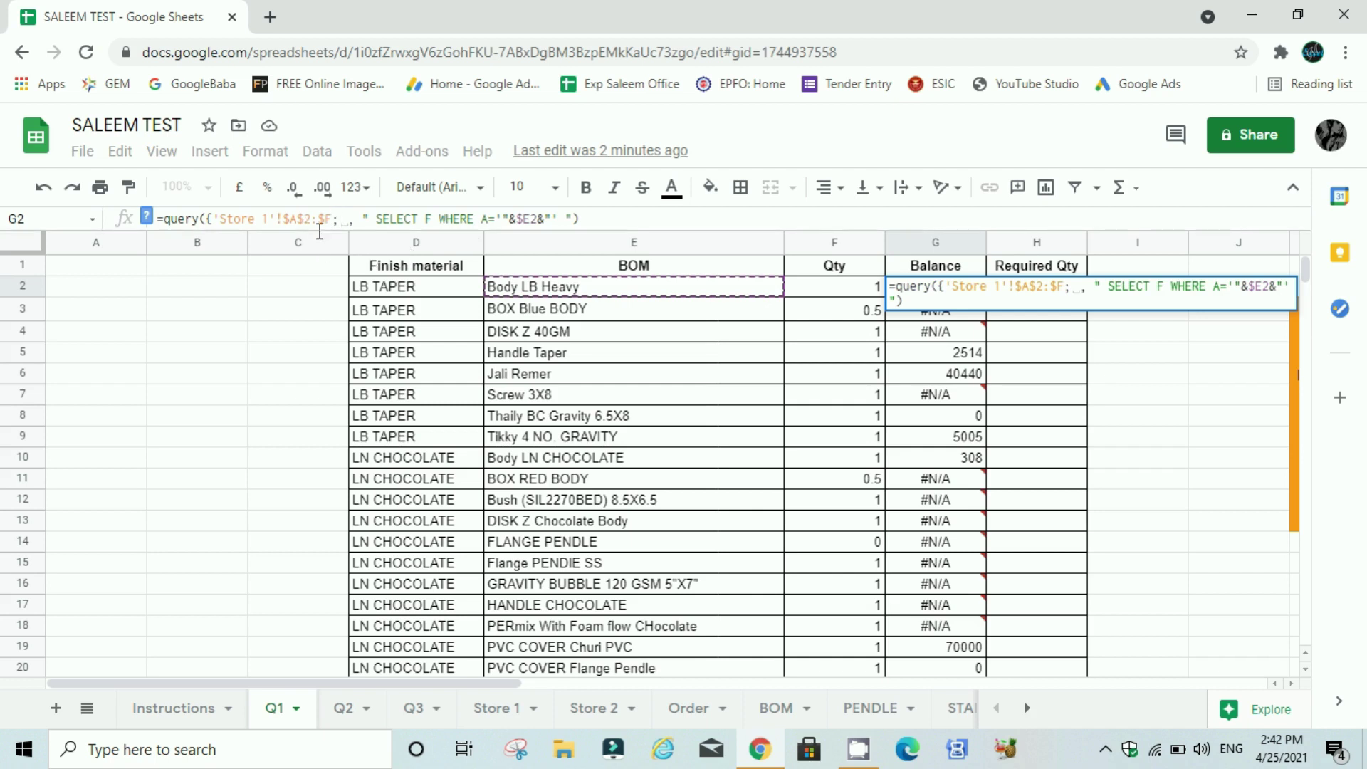
key("ctrl+v")
left_click(388, 219)
key("Delete")
type("2")
left_click(460, 219)
type("}")
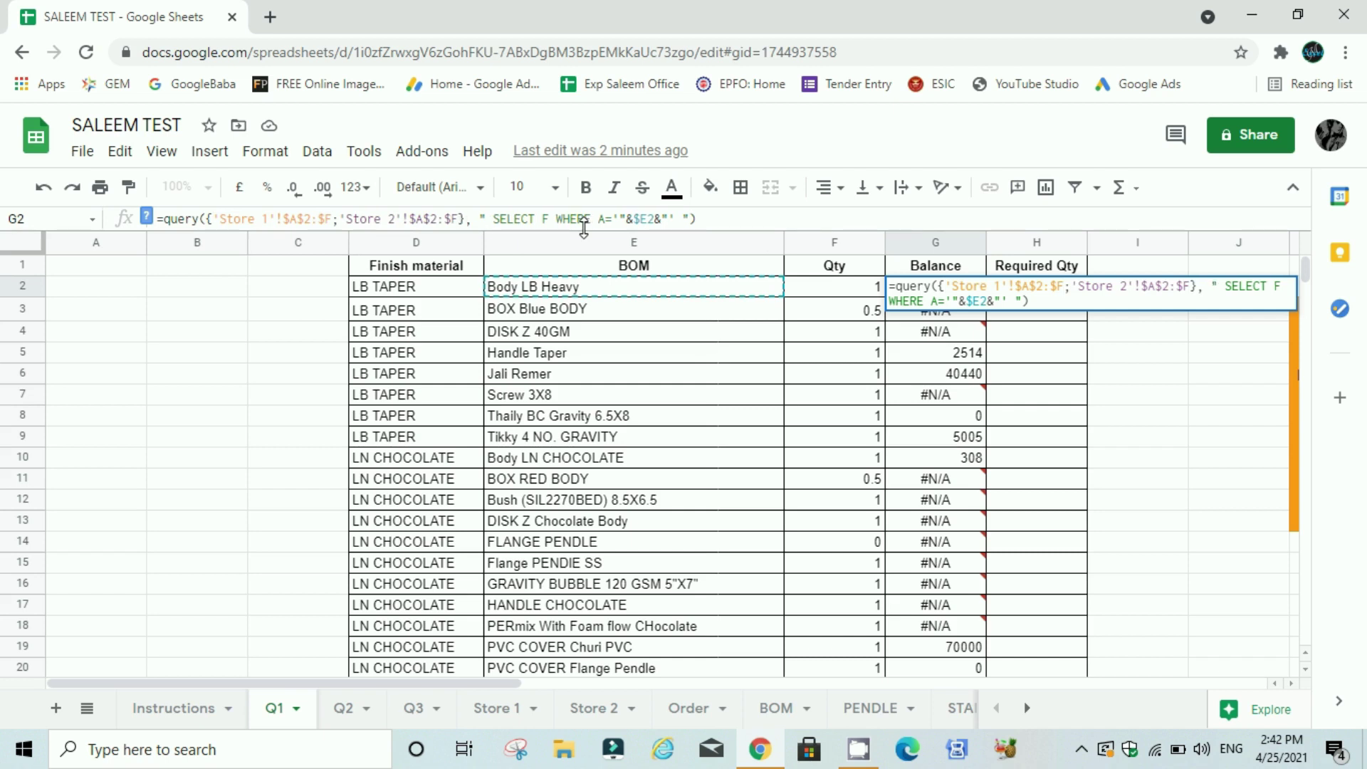
left_click(496, 219)
Step: Change SELECT F to Col6 and WHERE A to Col1, then commit the query
key("shift+Left")
left_click(611, 218)
left_click(546, 218)
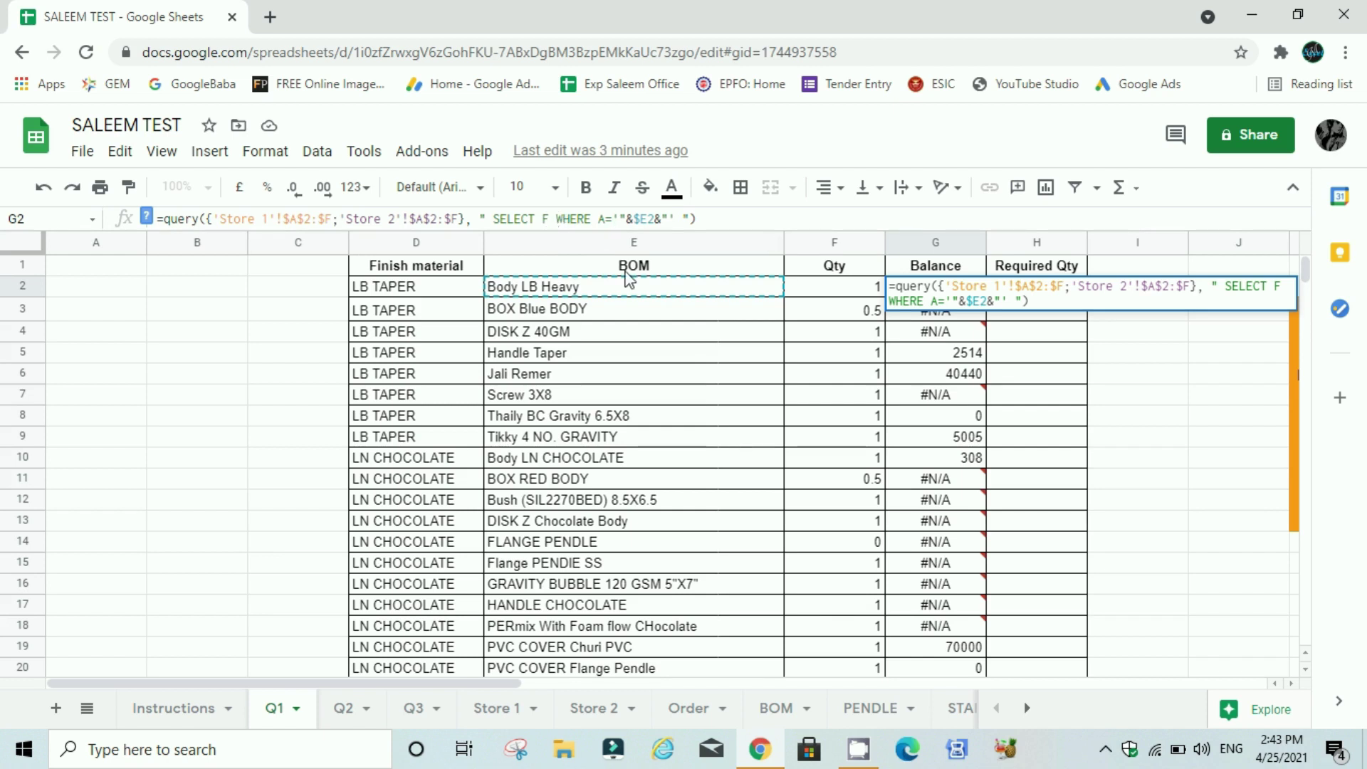
key("BackSpace")
type("Col6")
key("shift+Right")
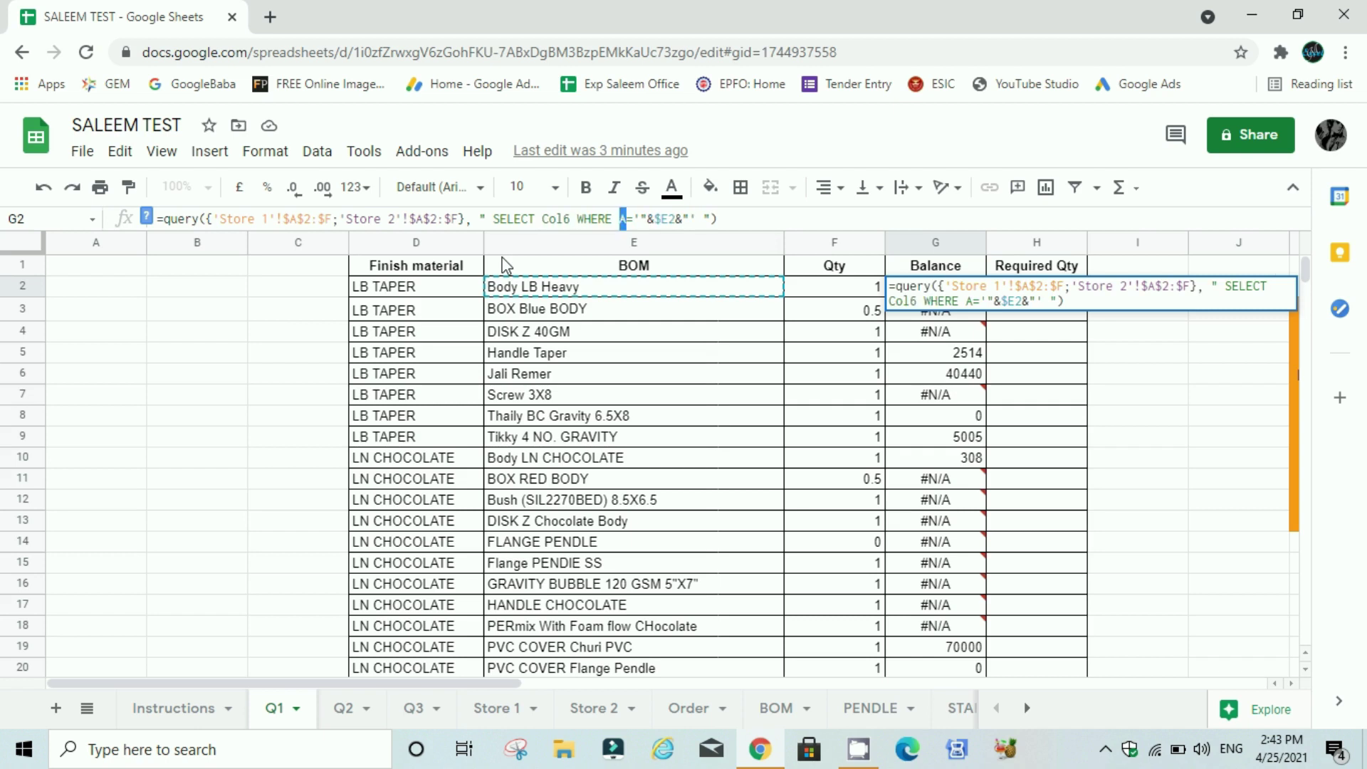
type("Col1")
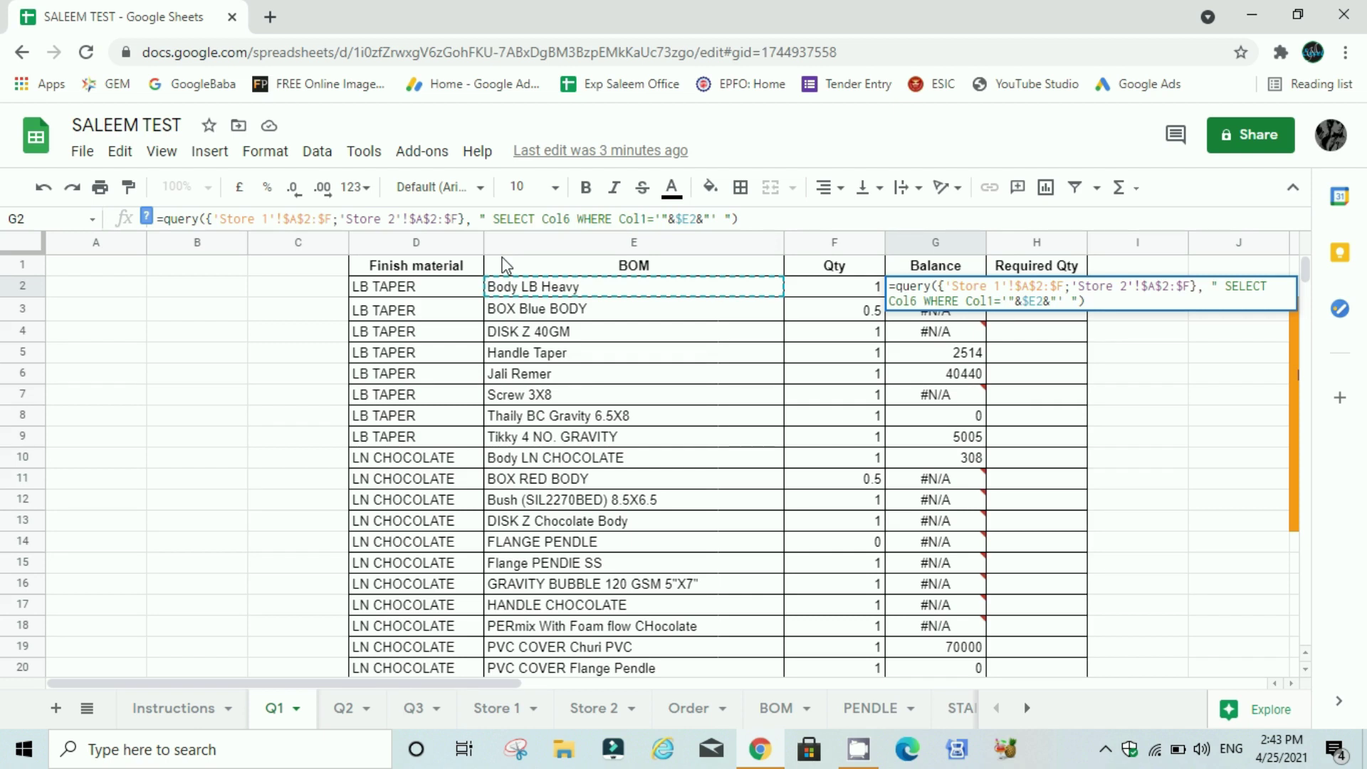
key("Return")
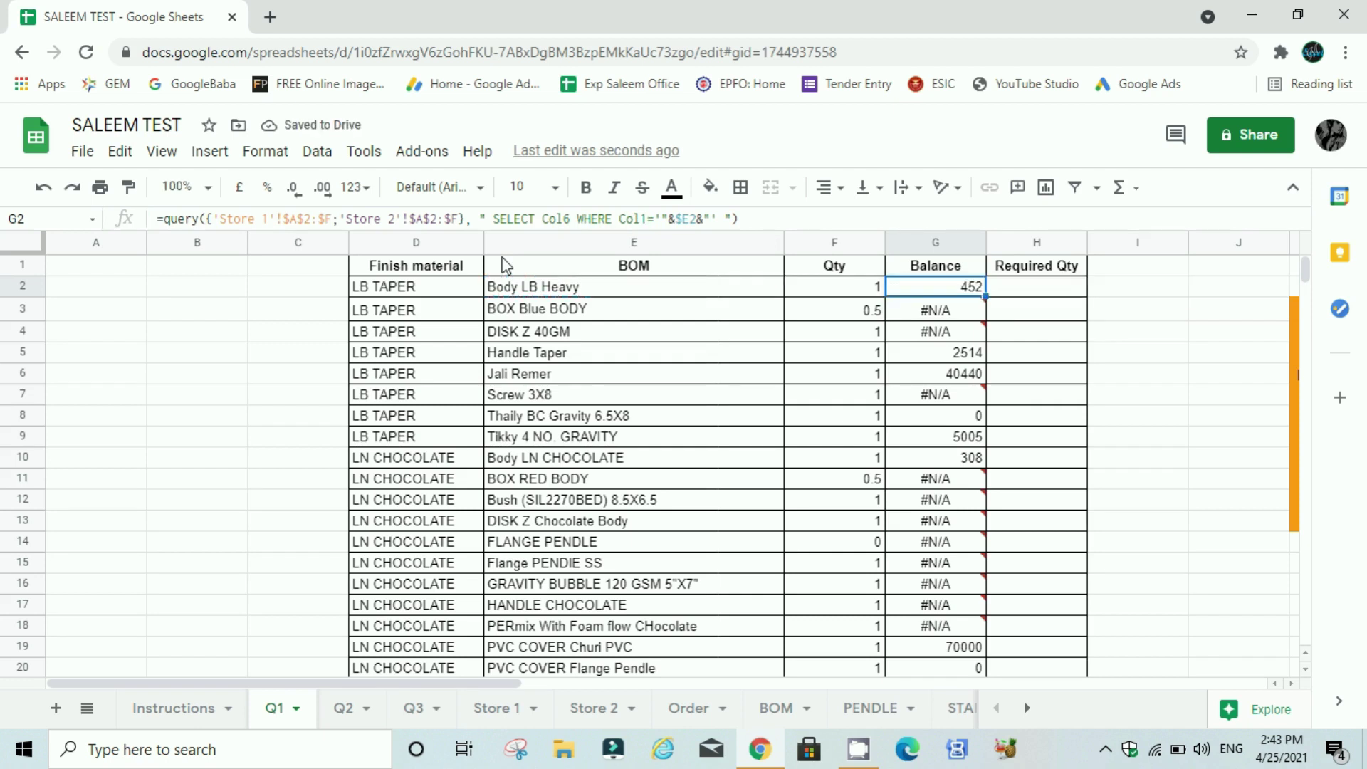
Step: Fill the two-store G2 query down through G78 and return to the top
key("ctrl+shift+Down")
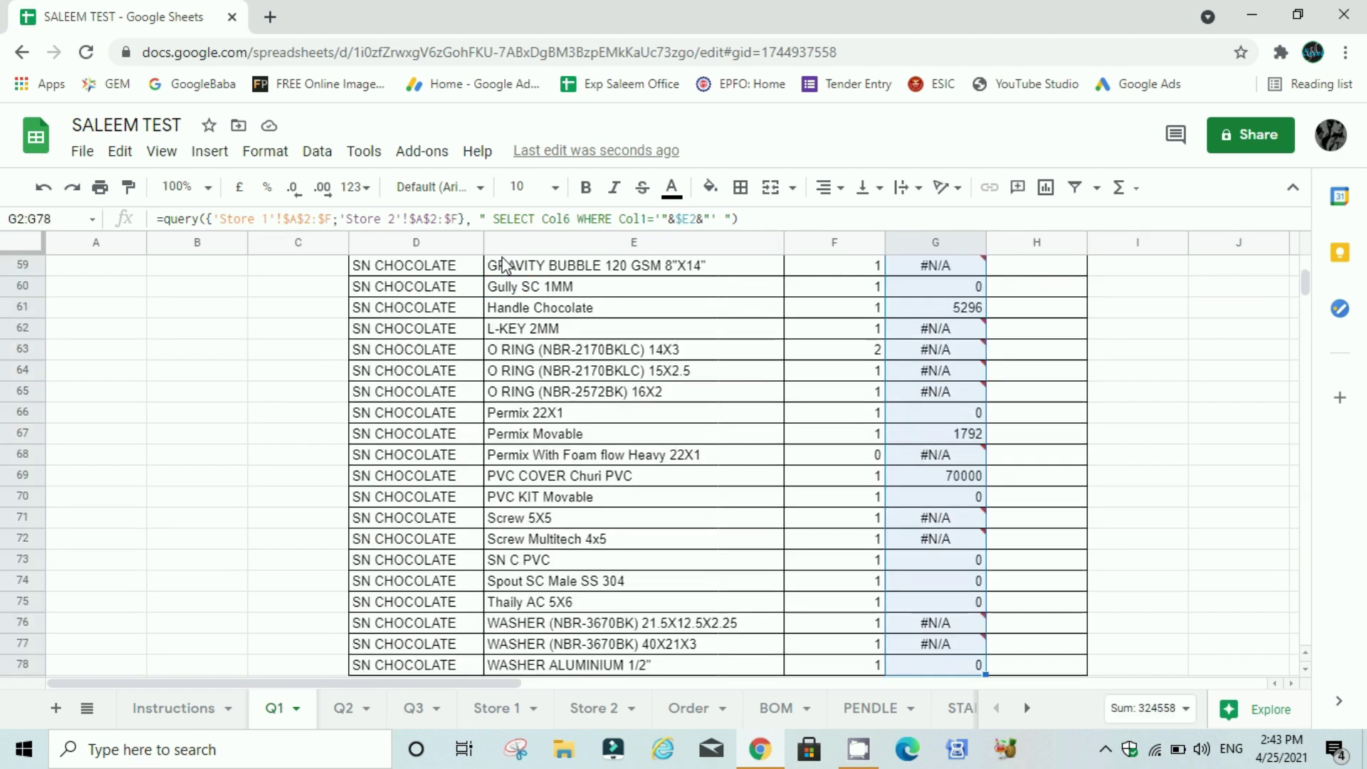
key("ctrl+Up")
key("Down")
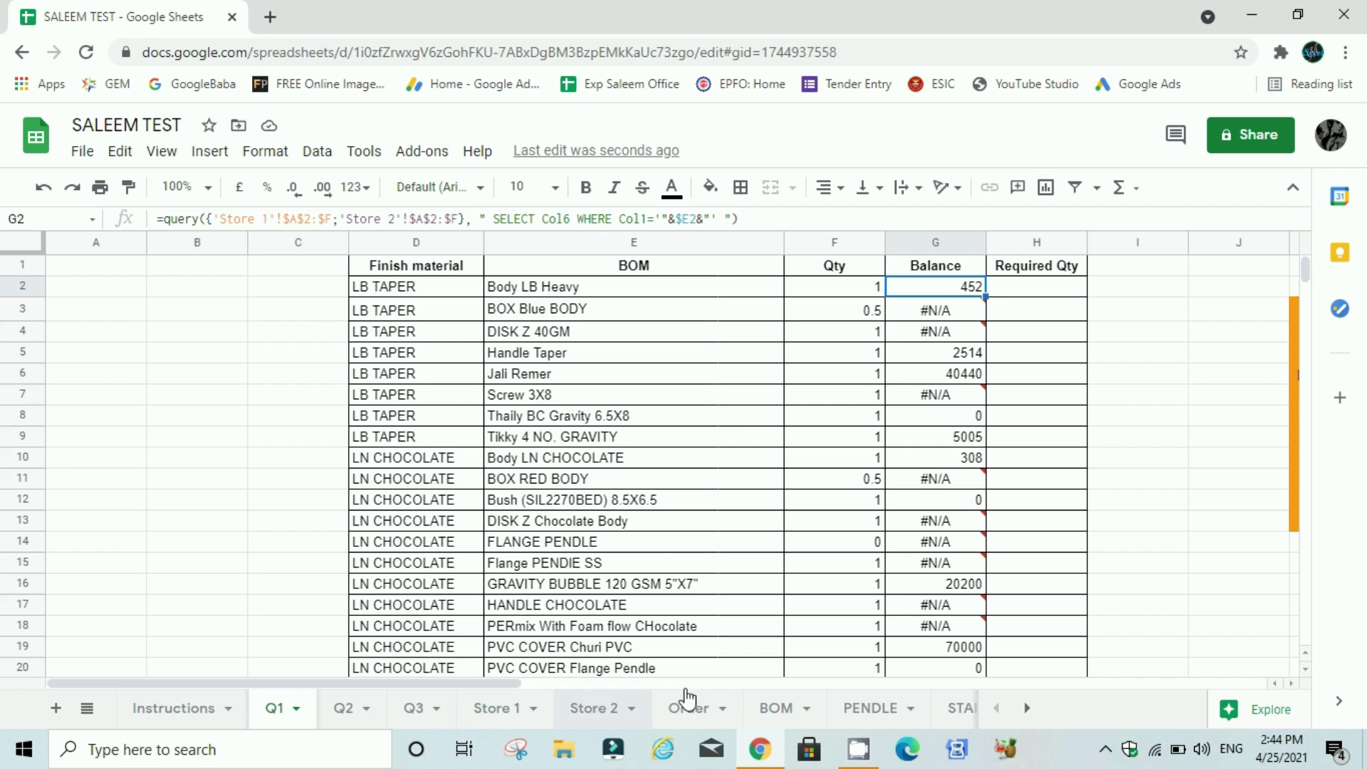
mouse_move(935, 520)
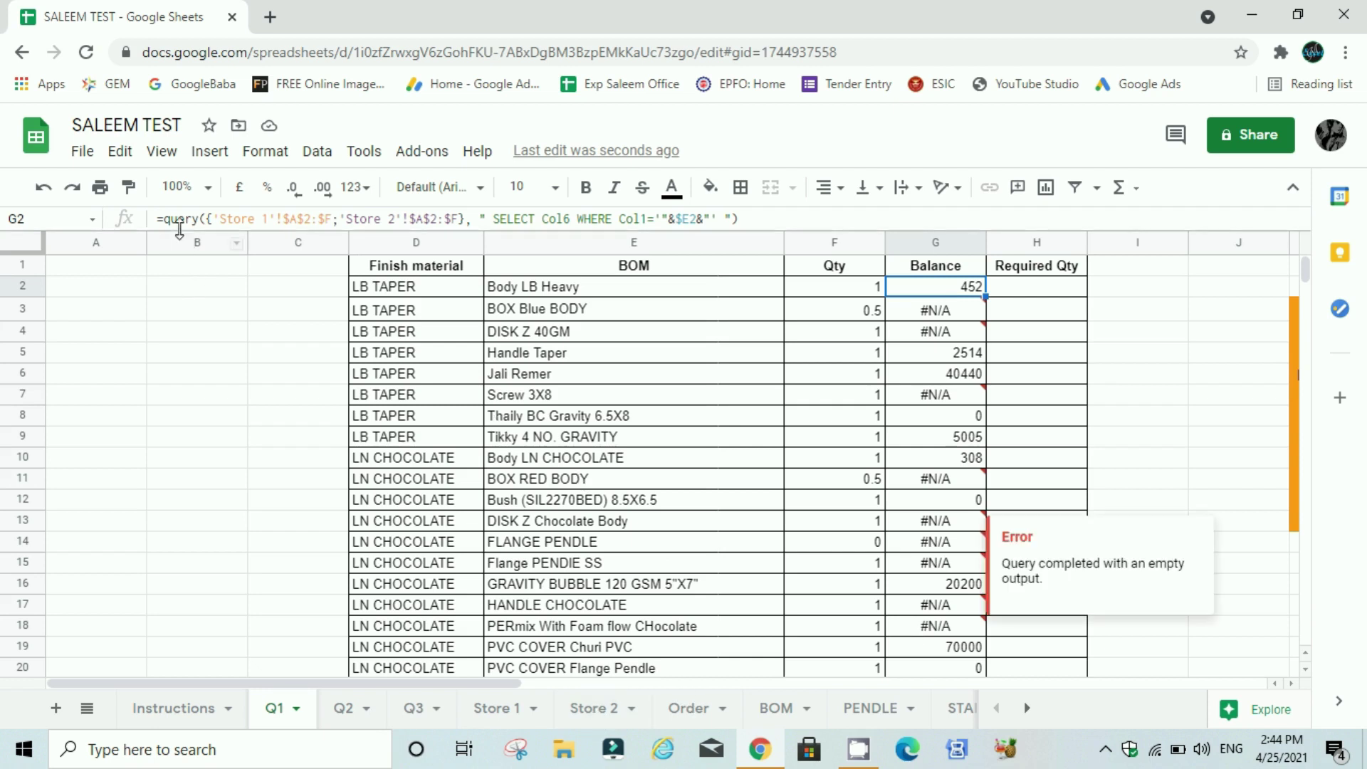
Step: Wrap the G2 query in sum(...), commit it, and select G2:G78 for filling
left_click(170, 219)
type("sum(")
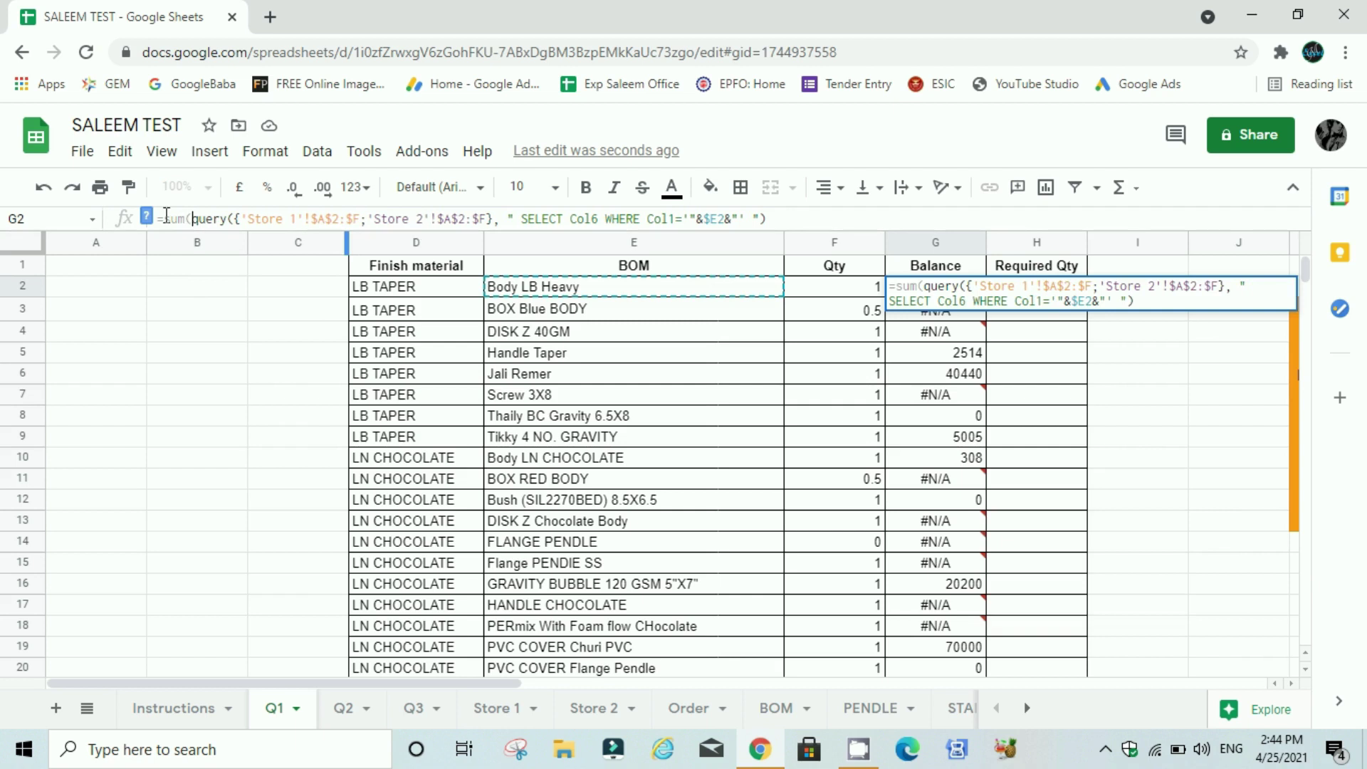
left_click(785, 209)
type(")")
key("Return")
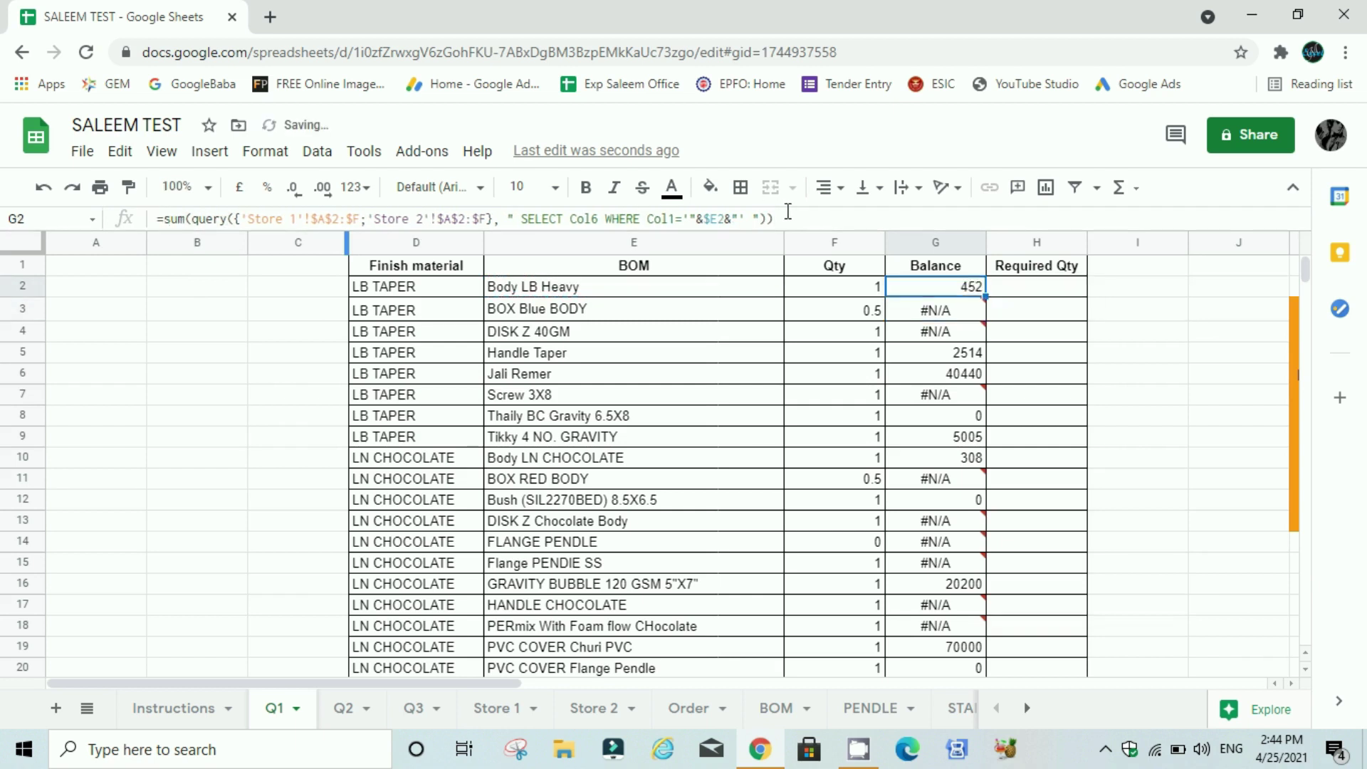
key("ctrl+shift+Down")
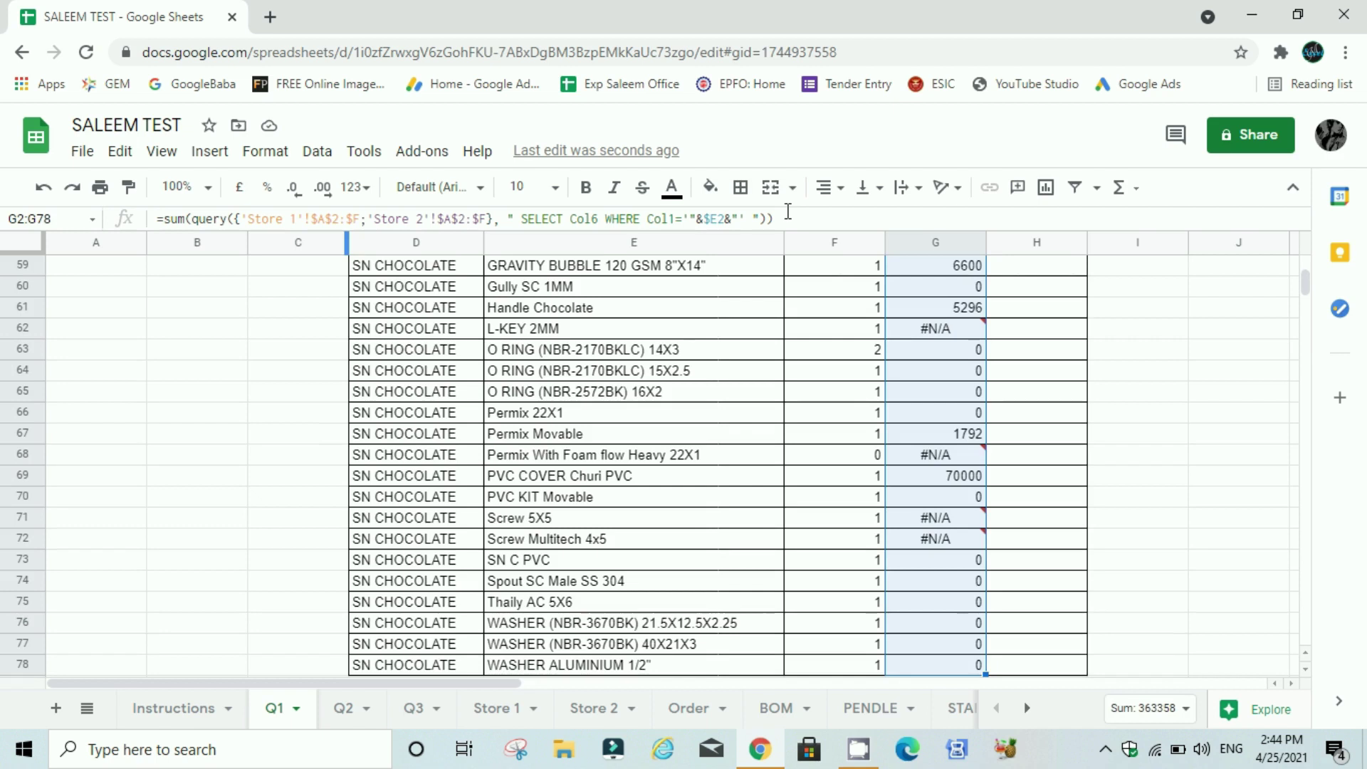
key("ctrl+shift+Up")
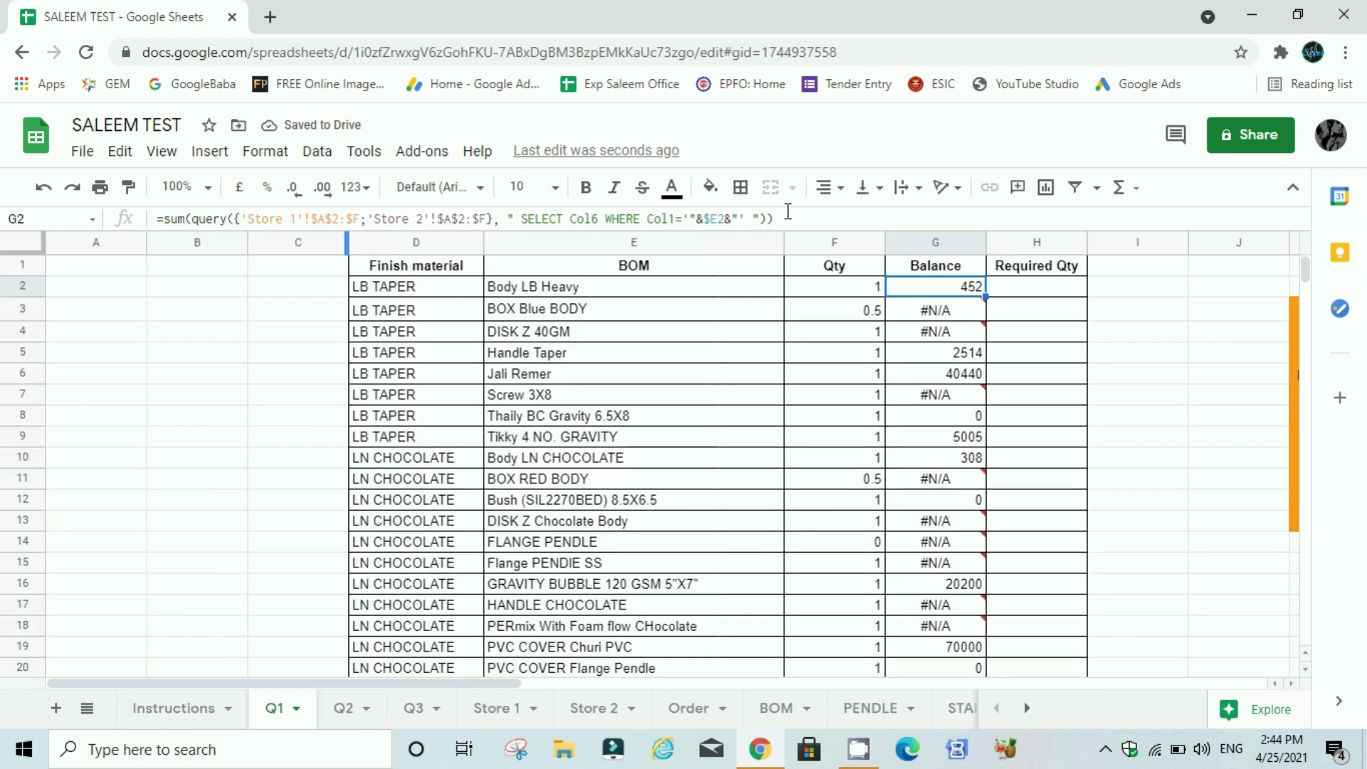
left_click(973, 315)
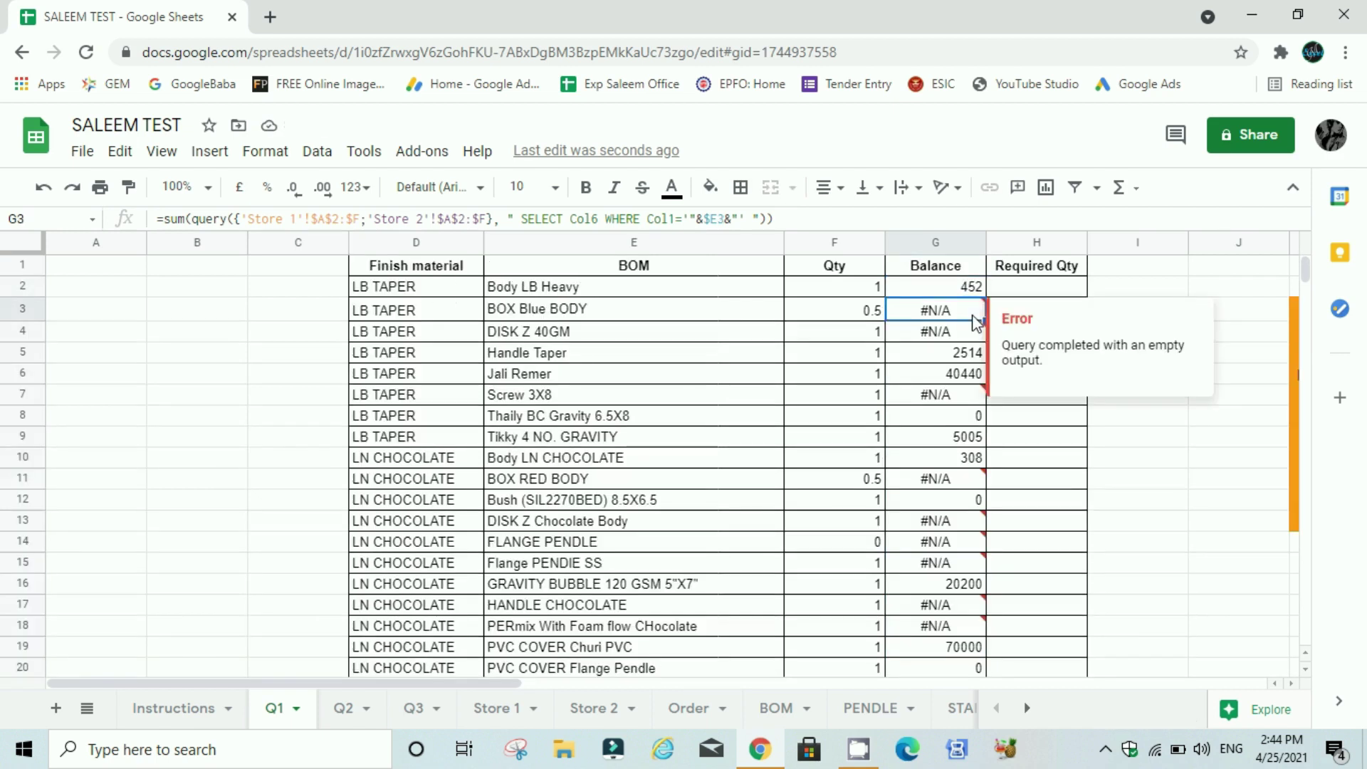
key("Up")
key("Down")
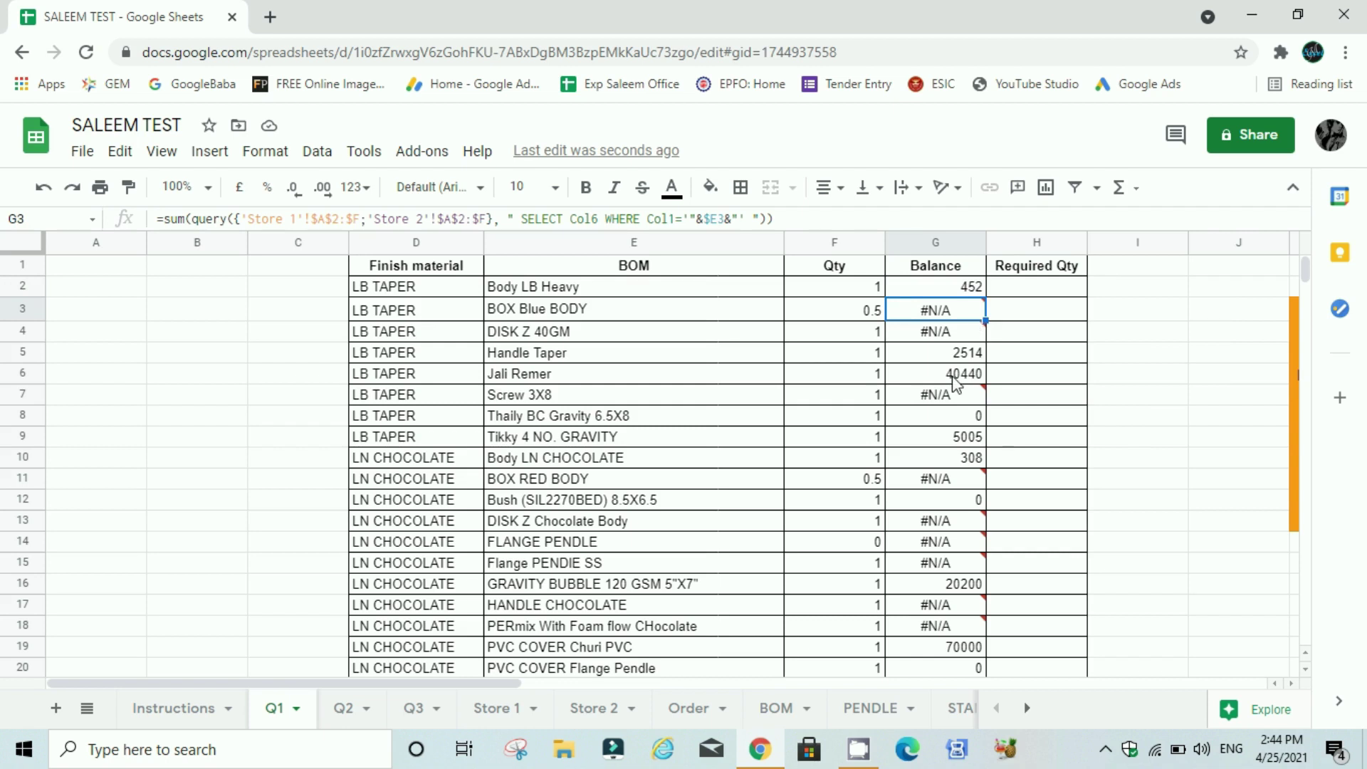
left_click(950, 404)
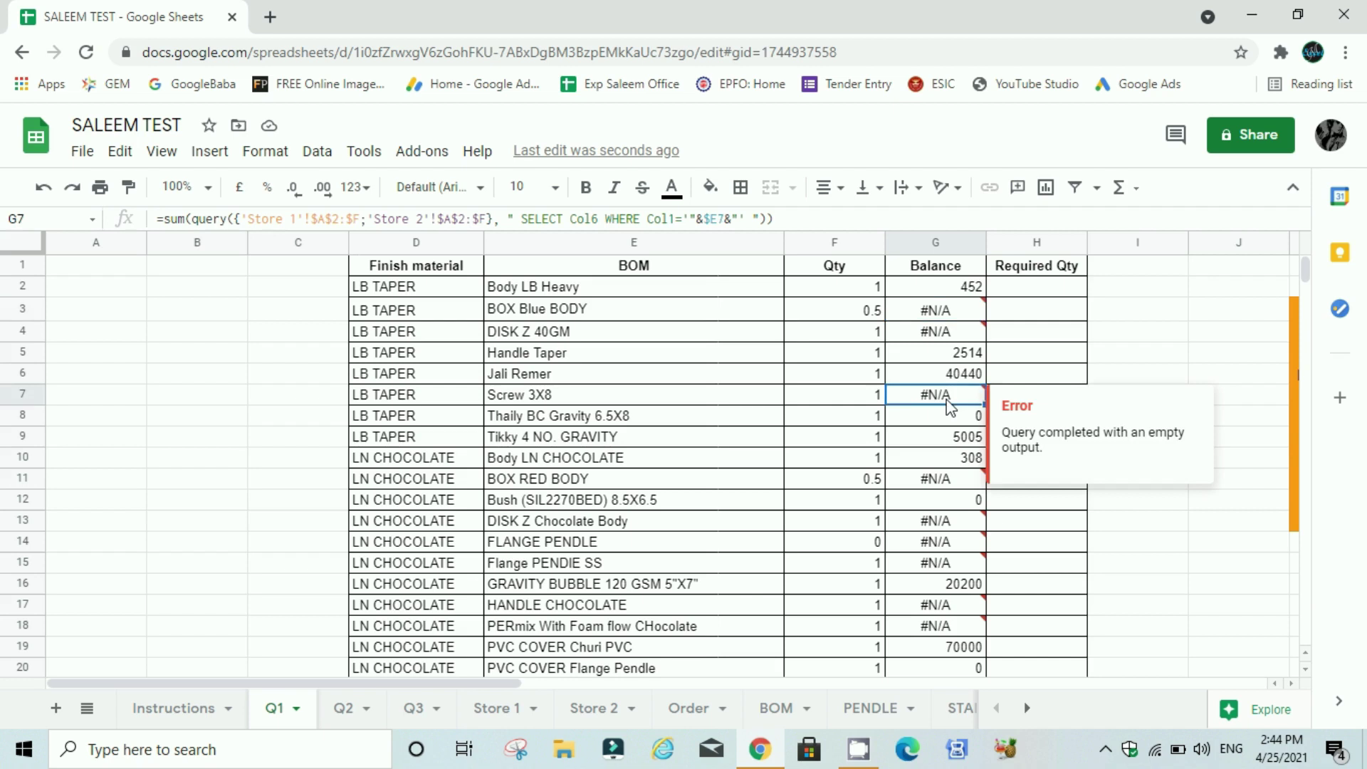
key("ctrl+Up")
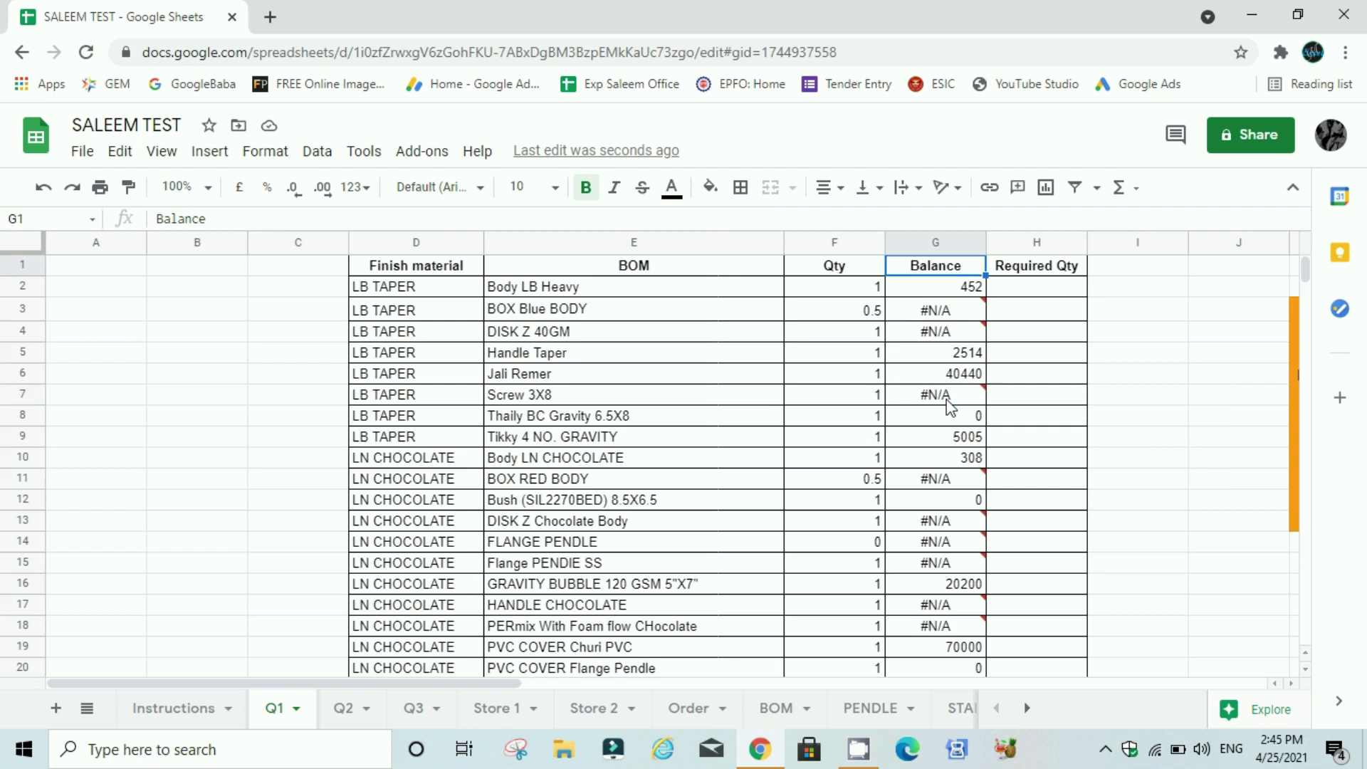
key("Down")
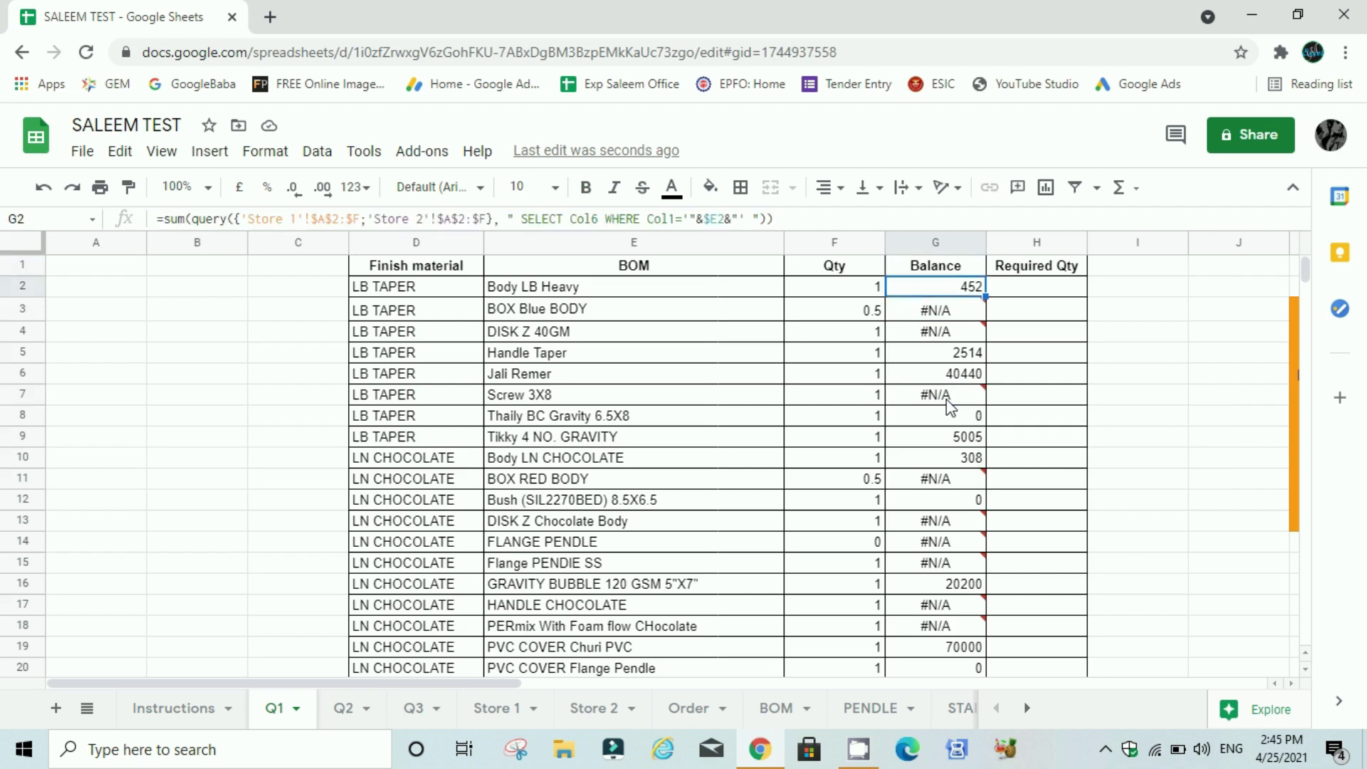
Step: Wrap the G2 Balance formula in IFERROR with a fallback value of 100
mouse_move(936, 310)
left_click(161, 218)
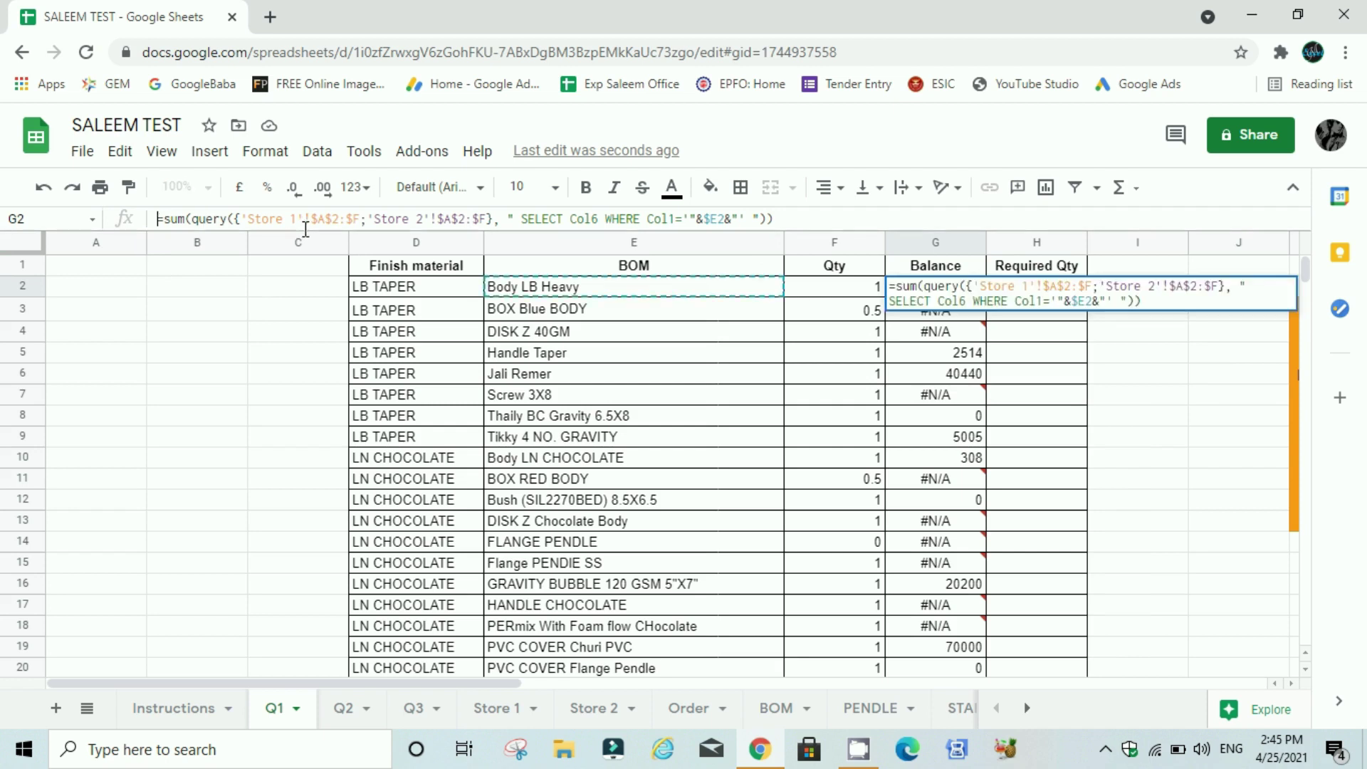
type("iferror(")
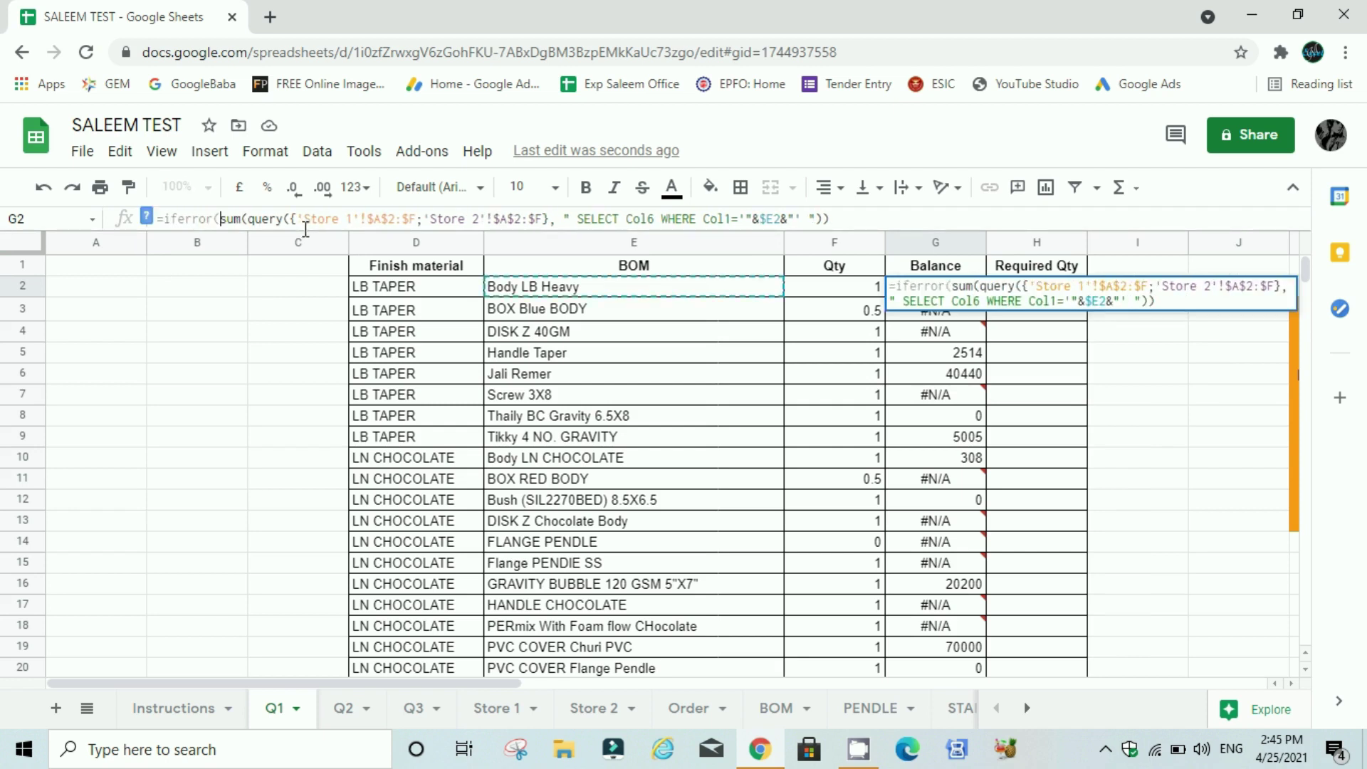
left_click(847, 212)
type(",")
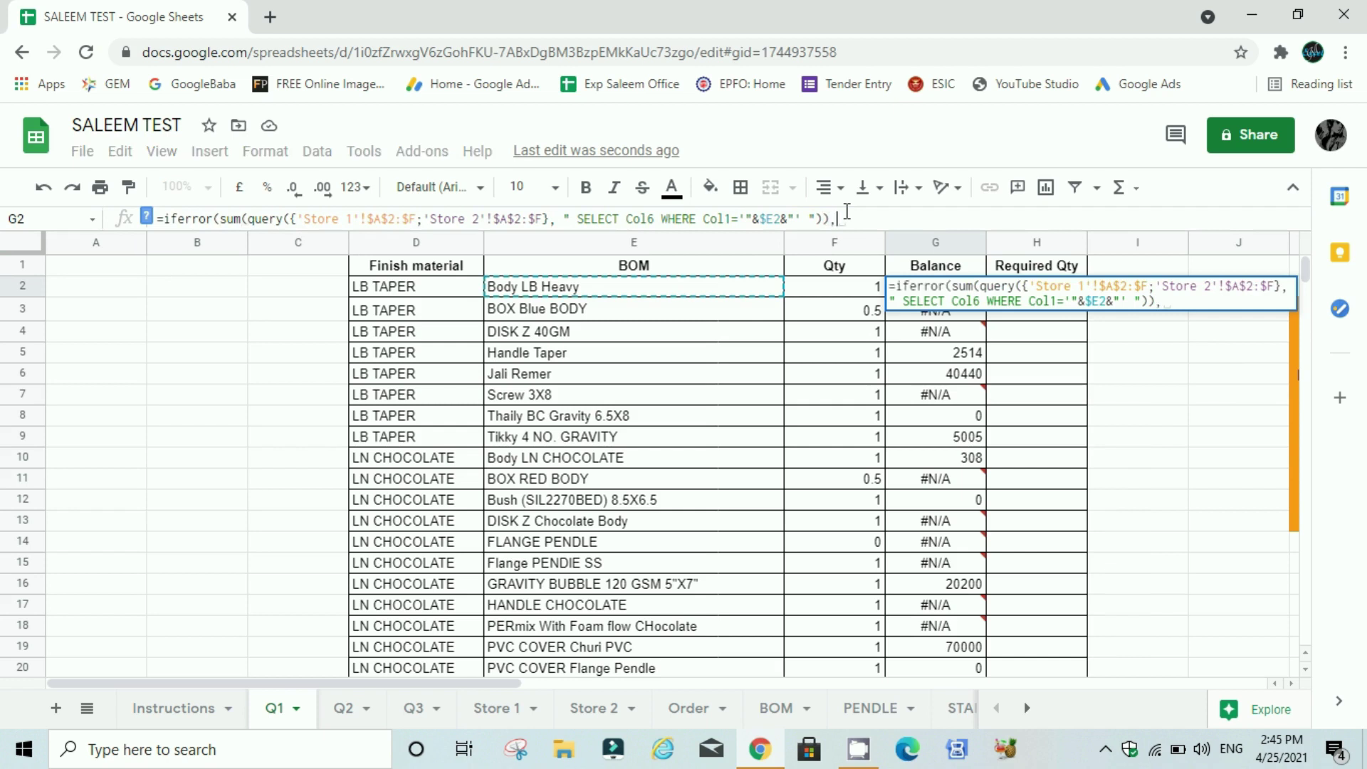
type("100)")
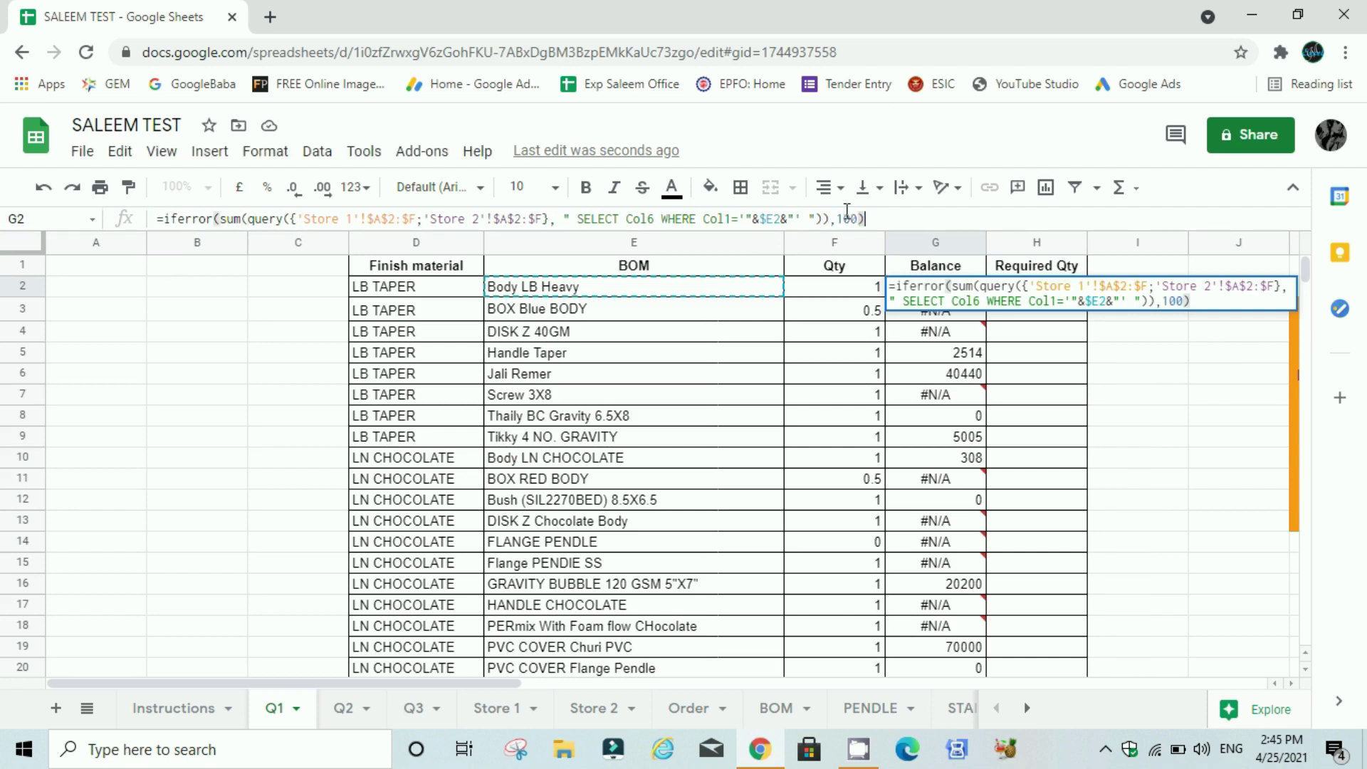
key("Return")
Step: Fill the IFERROR Balance formula down column G through row 78
key("Up")
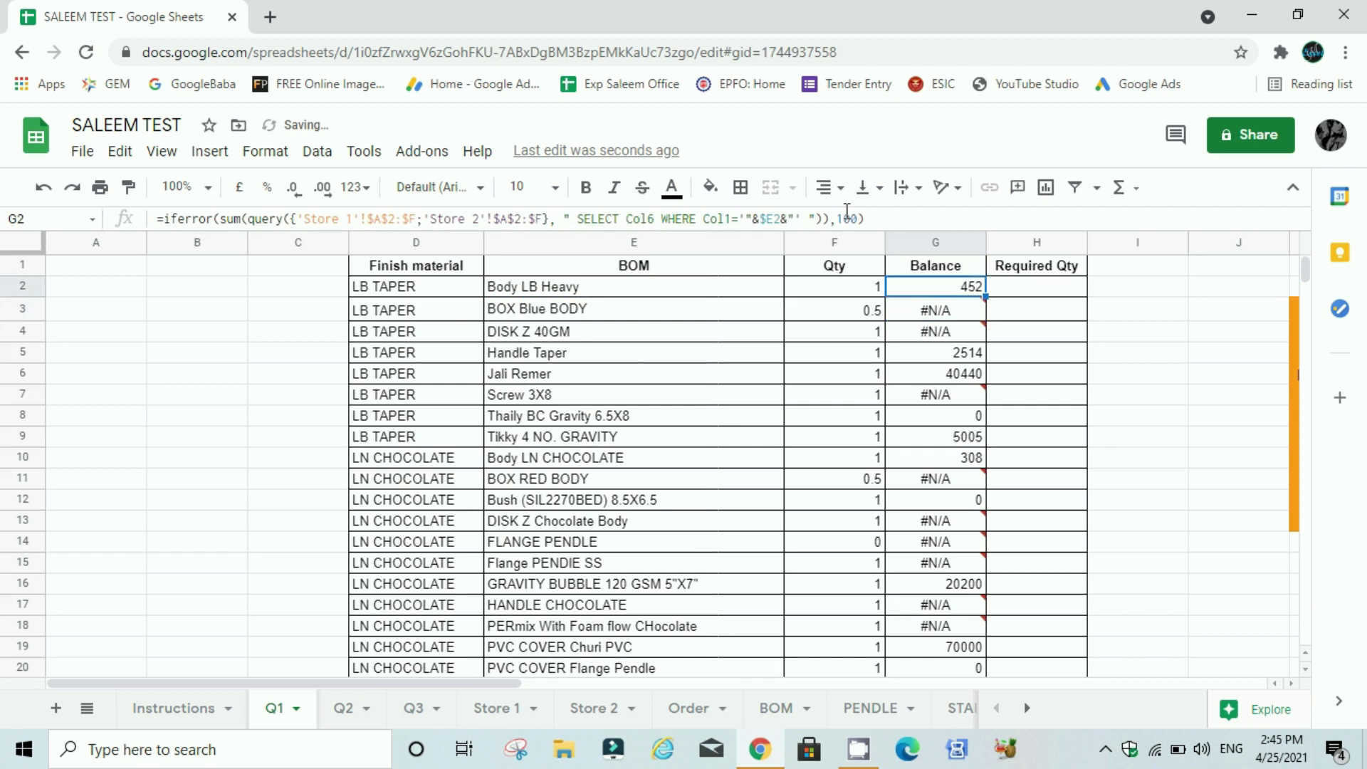
key("ctrl+shift+Down")
key("ctrl+d")
key("ctrl+shift+Up")
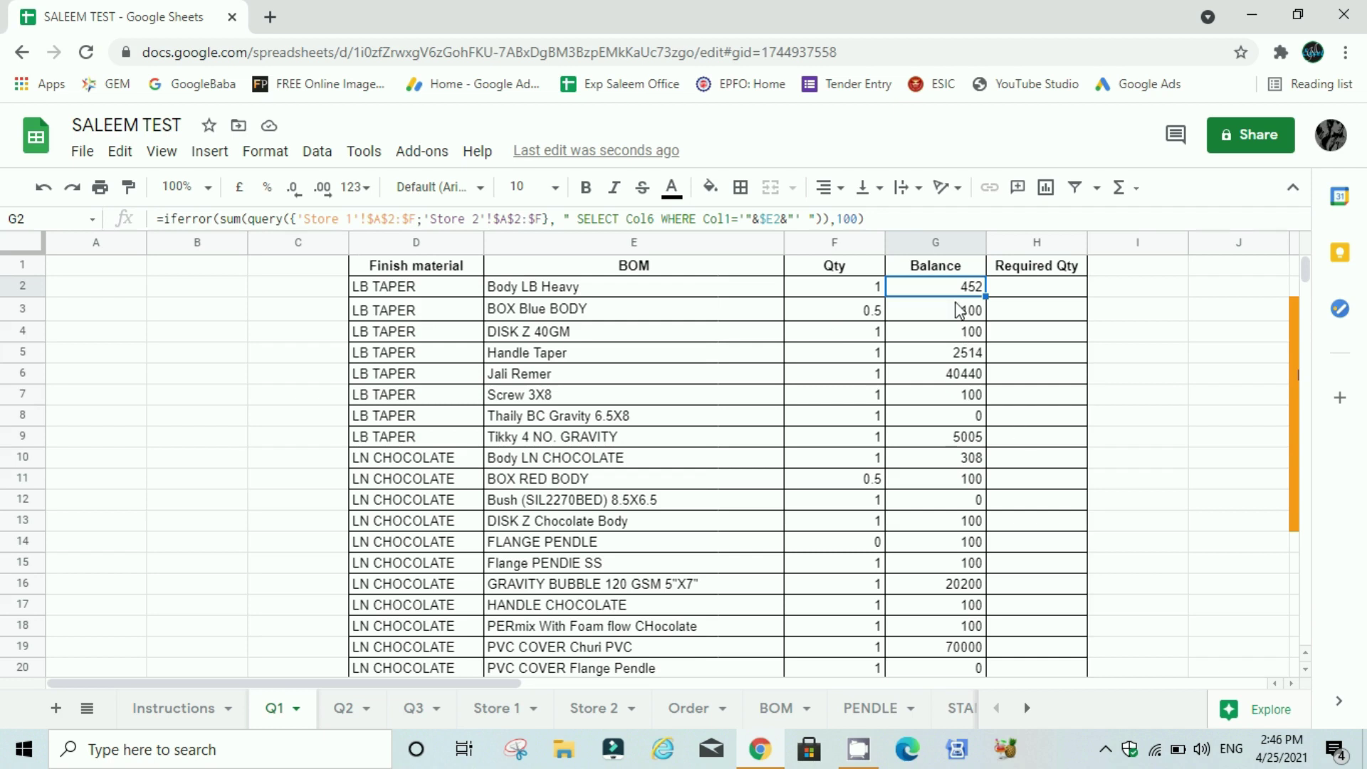
left_click(958, 331)
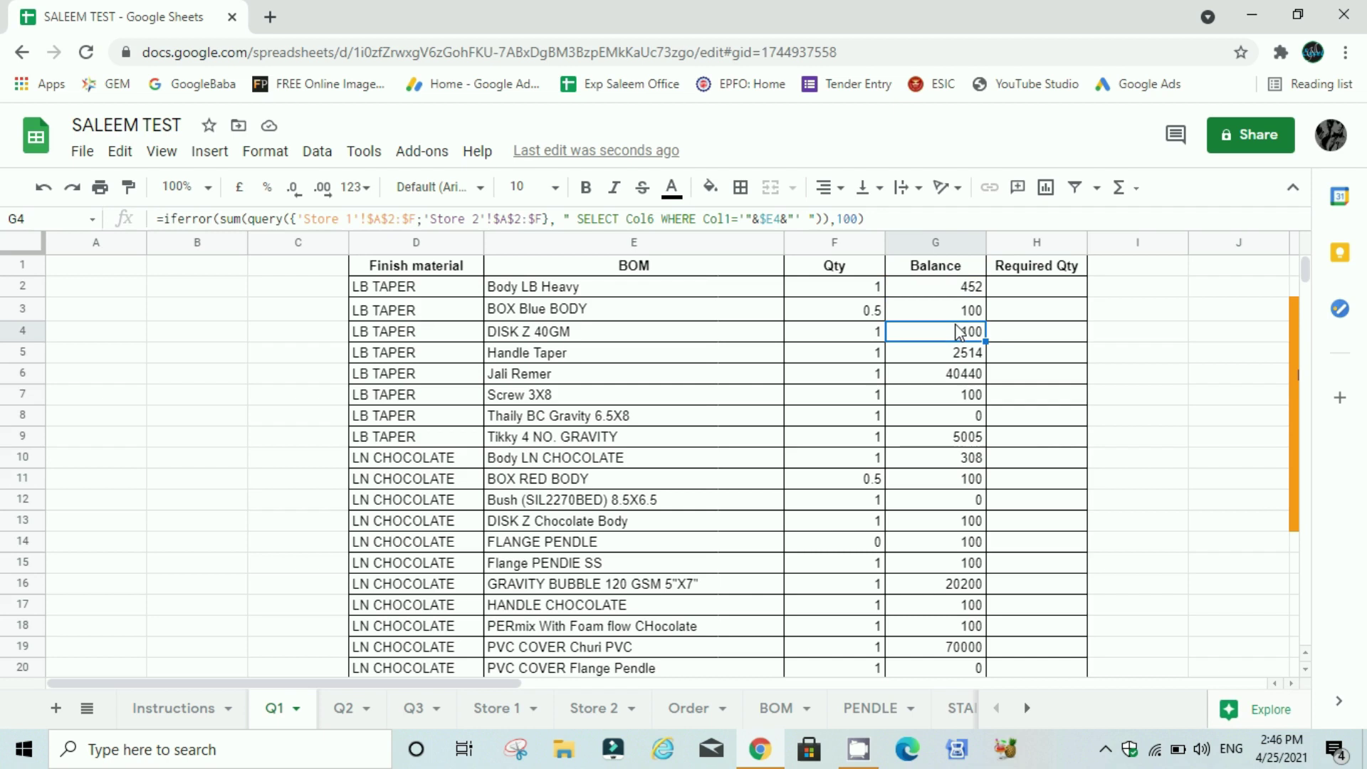
left_click(1029, 293)
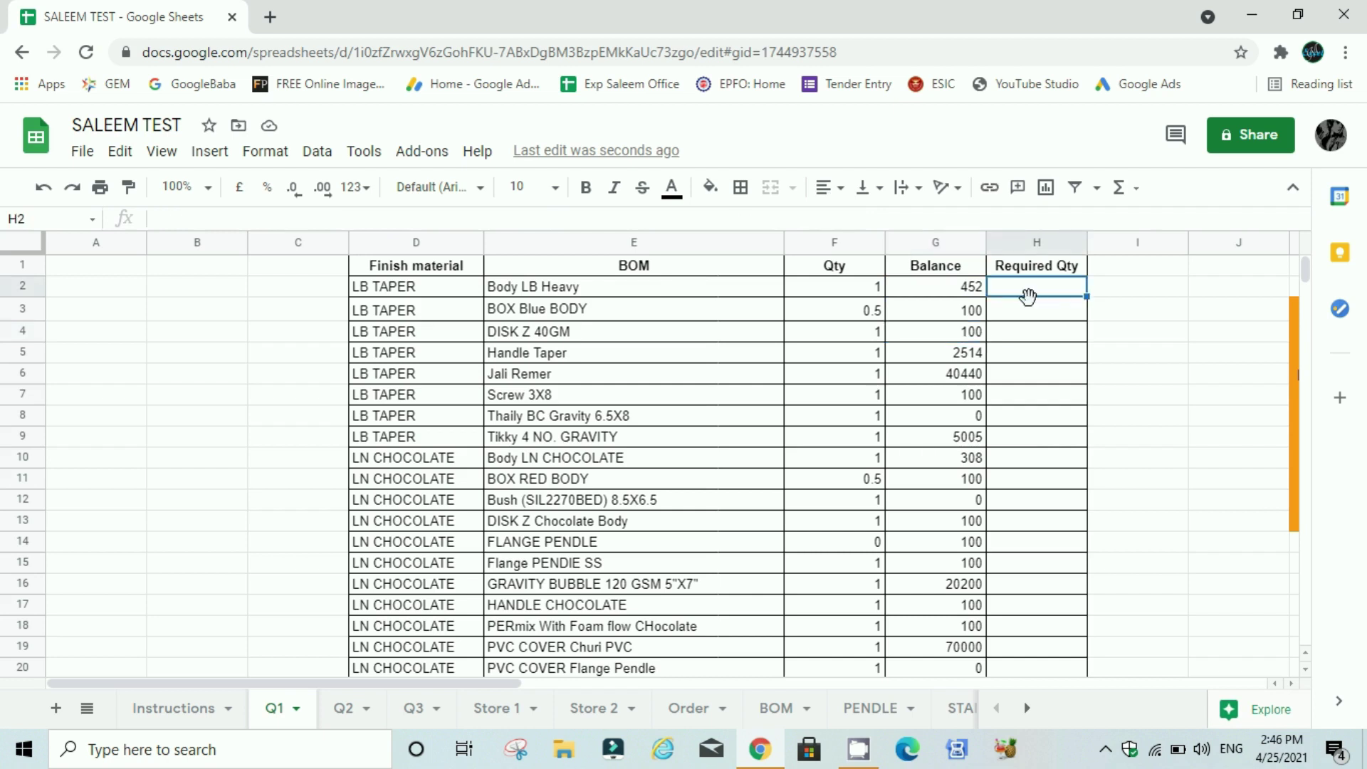
left_click(1038, 377)
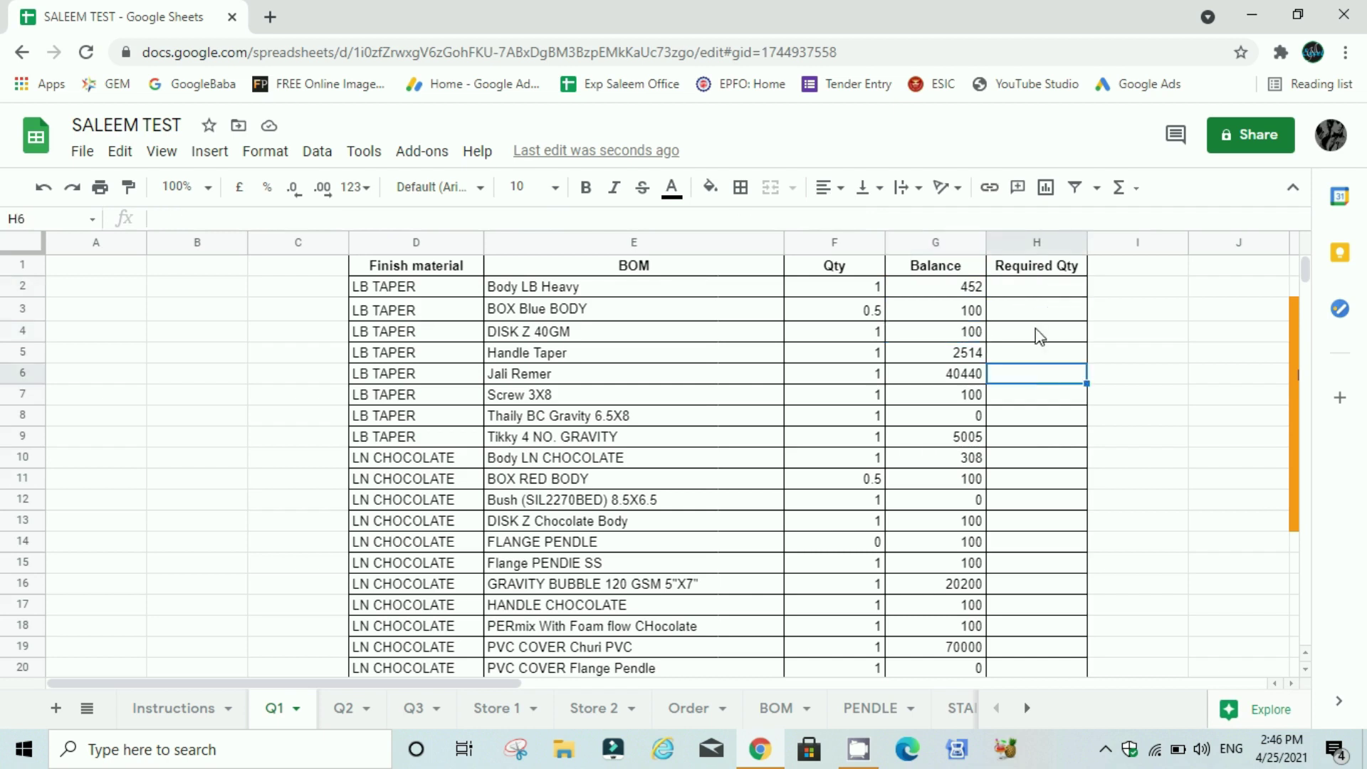
left_click(1032, 270)
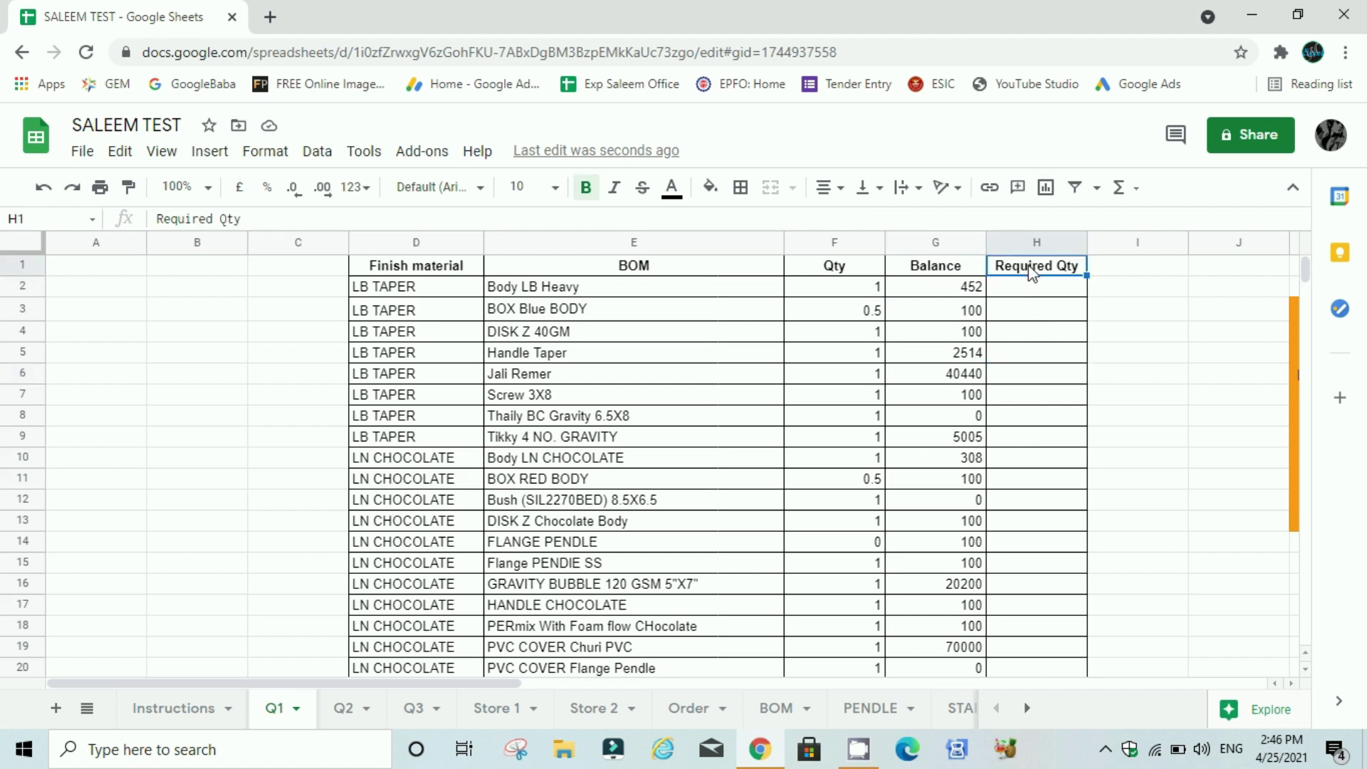